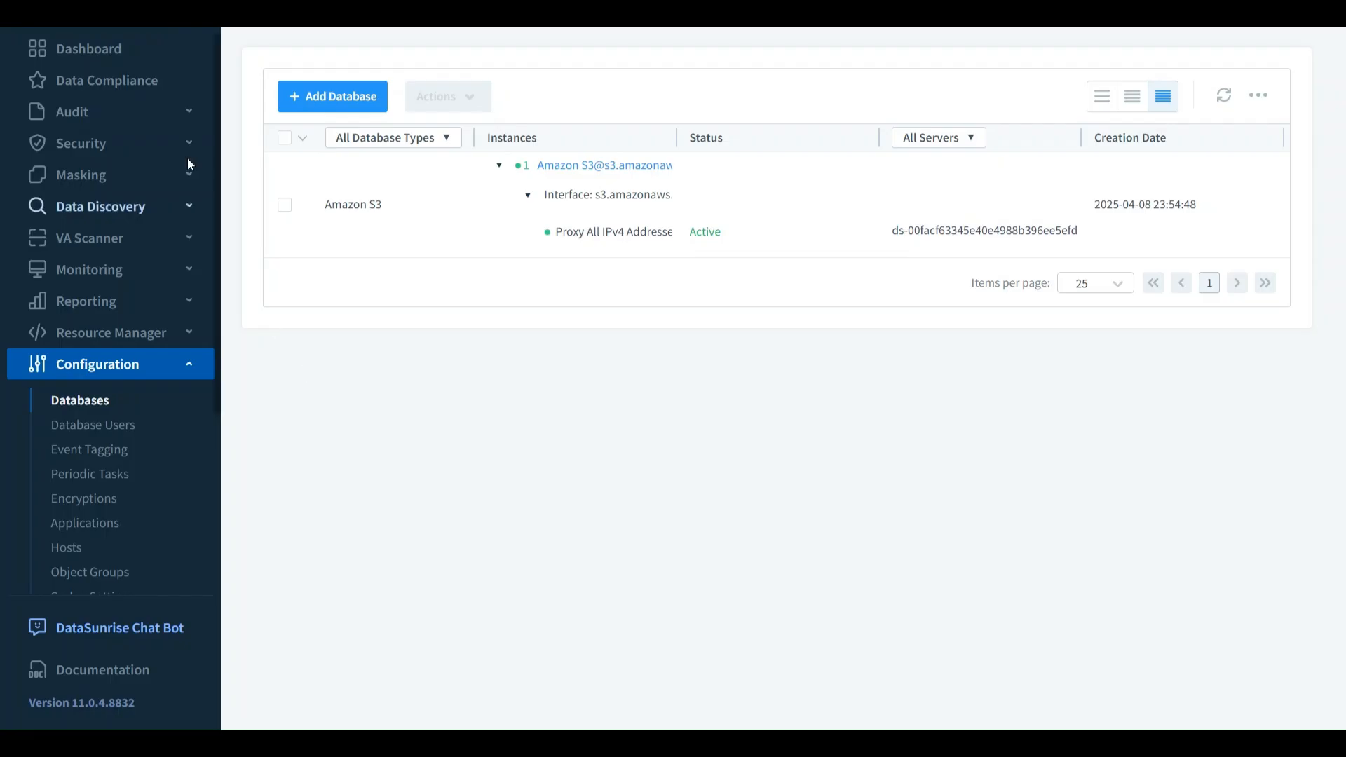
# Open the existing "test ocr" task in Periodic Data Discovery and check its general settings
pyautogui.click(137, 220)
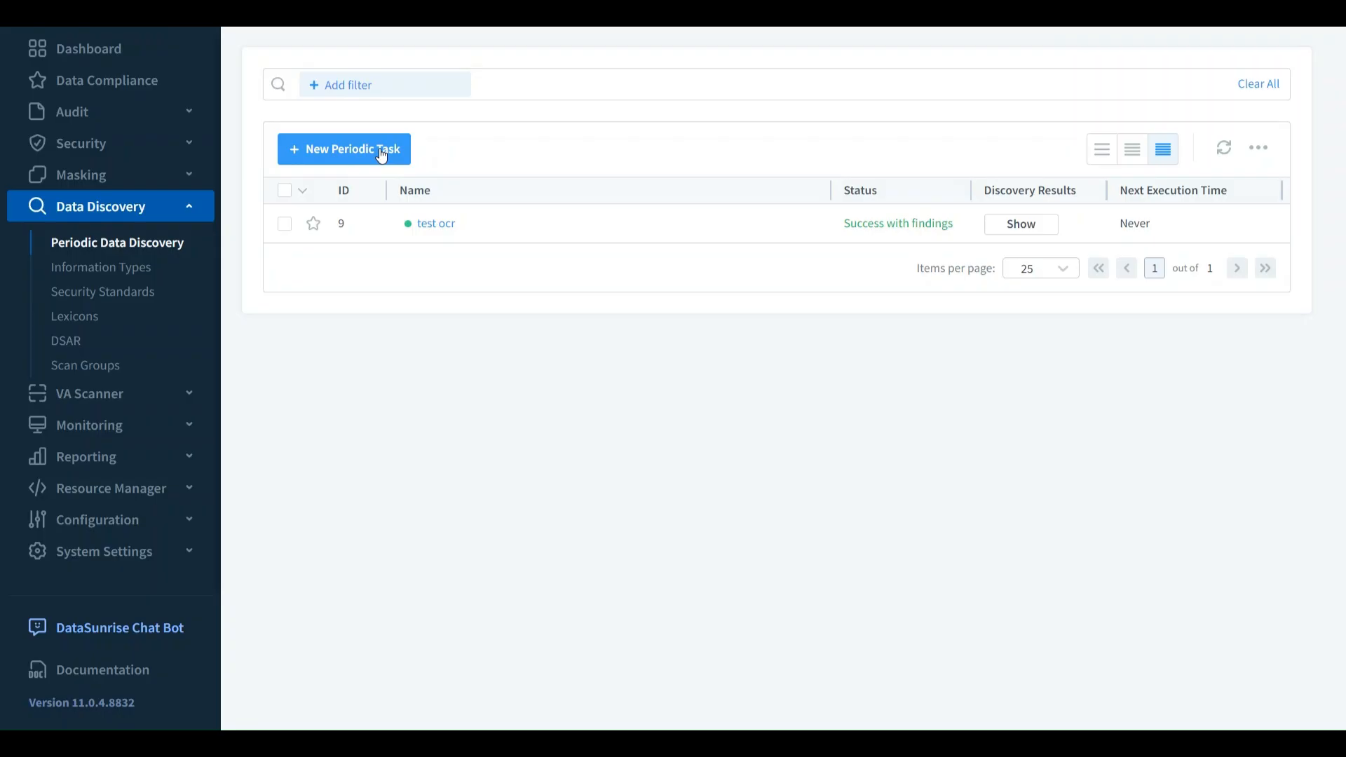
pyautogui.click(448, 225)
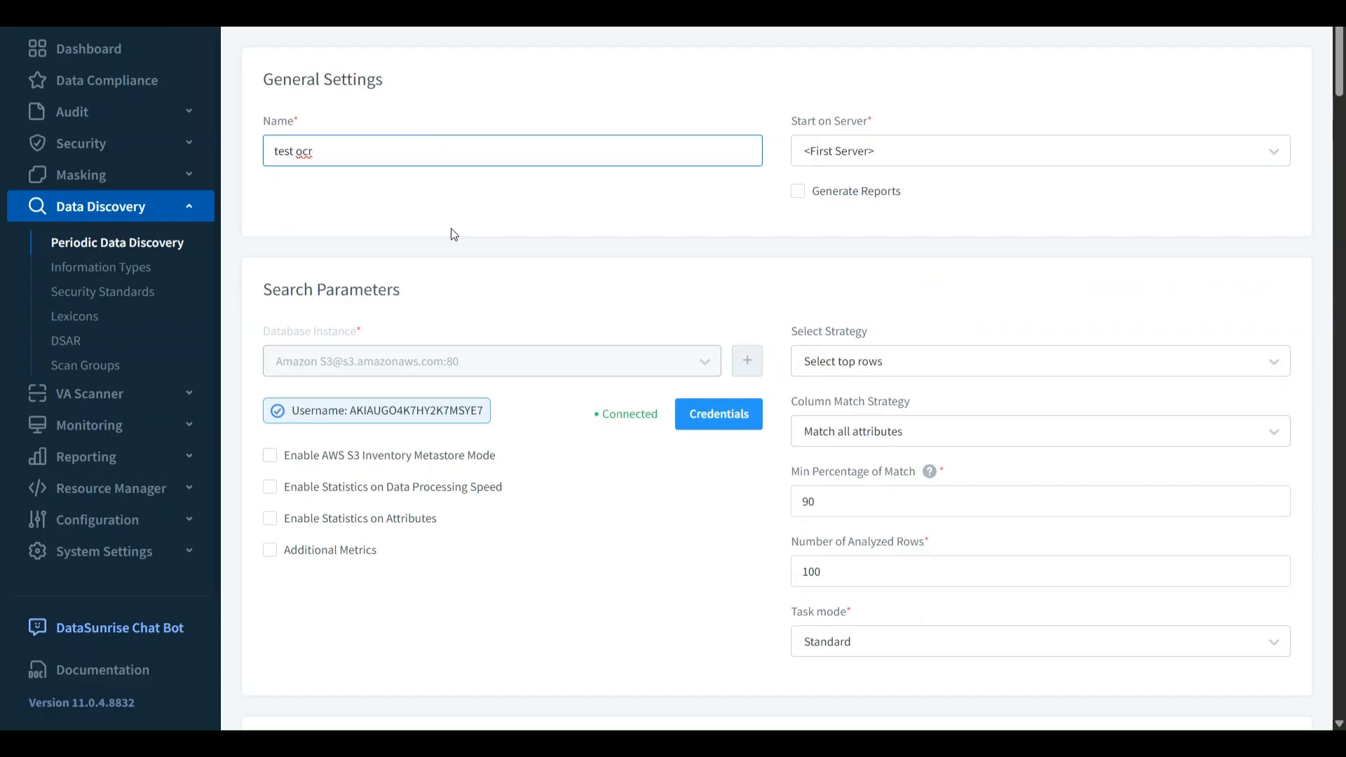
pyautogui.moveTo(371, 151); pyautogui.dragTo(243, 166)
pyautogui.click(642, 206)
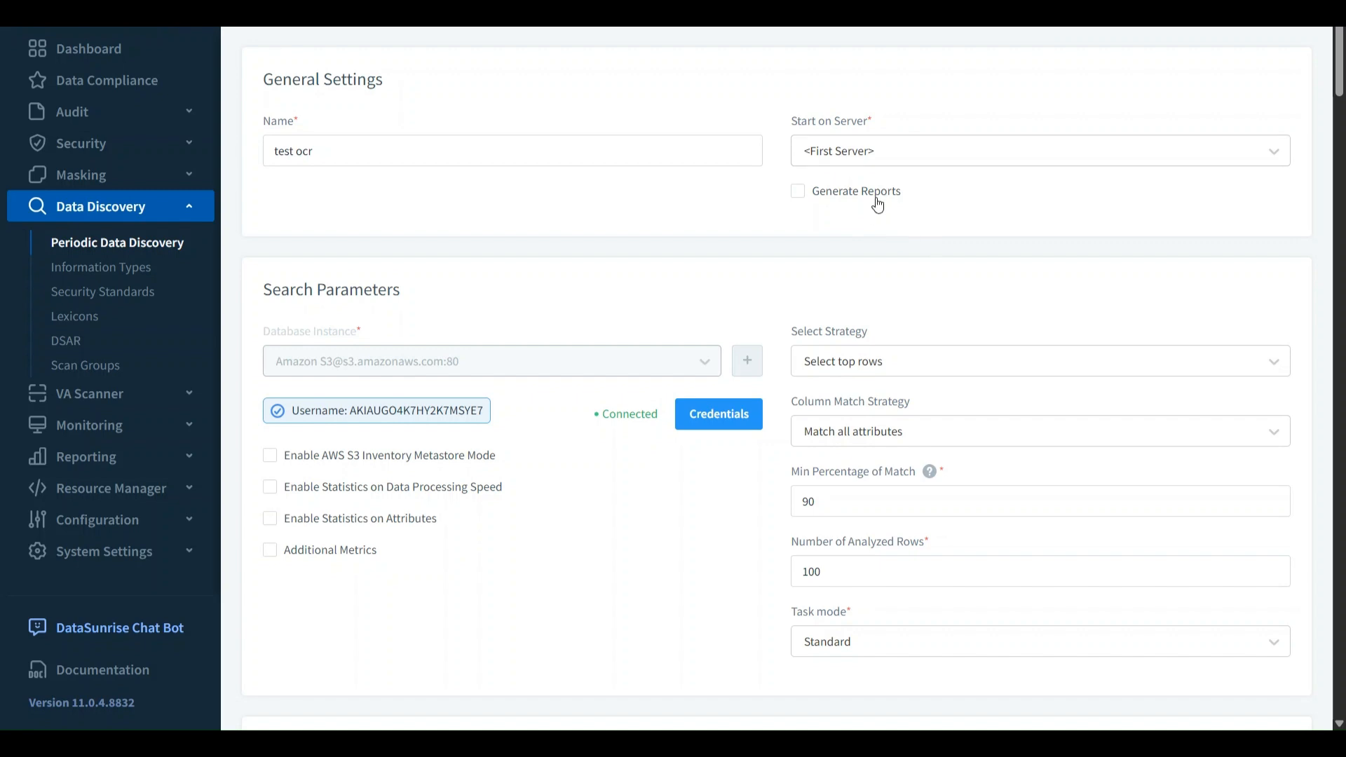
# Review the task's search parameters, including the available options for Column Match Strategy and Task mode
pyautogui.scroll(-2, 792, 291)
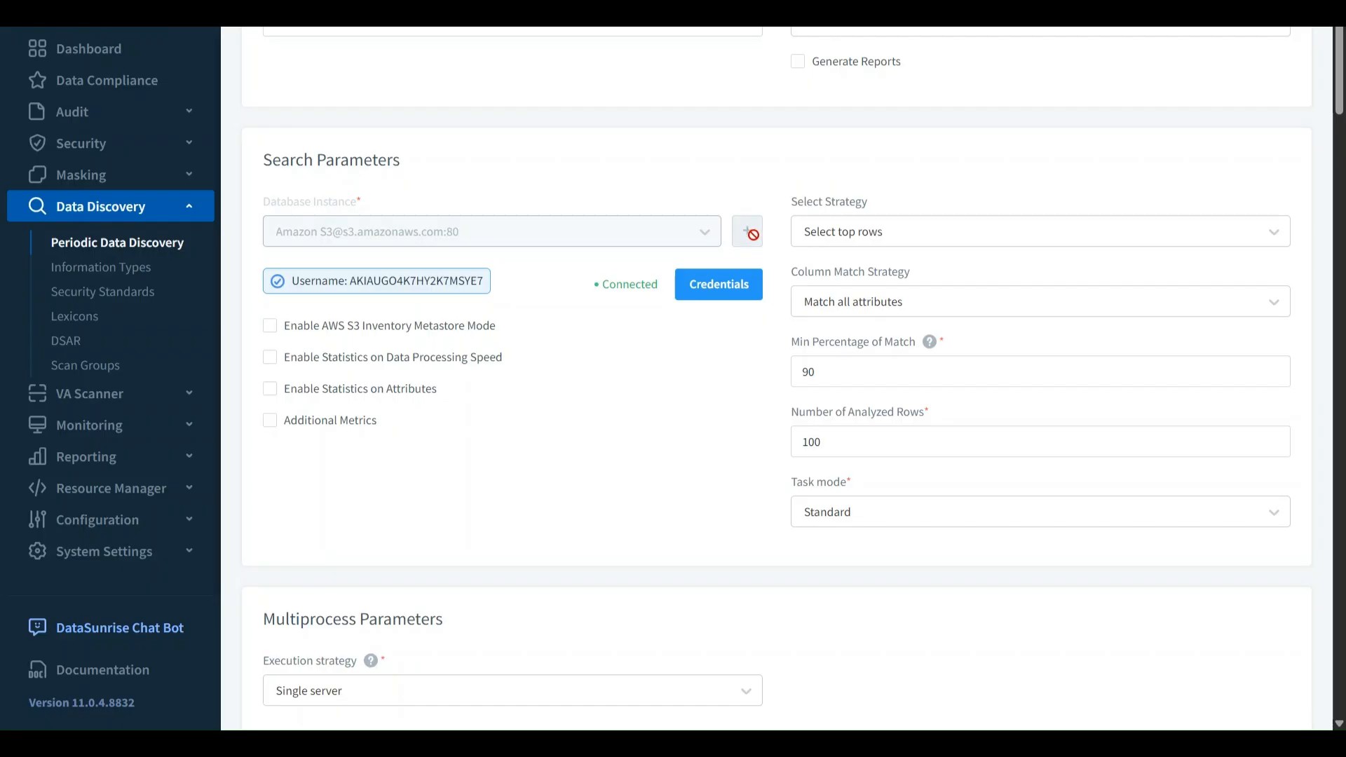
pyautogui.scroll(-1, 1037, 236)
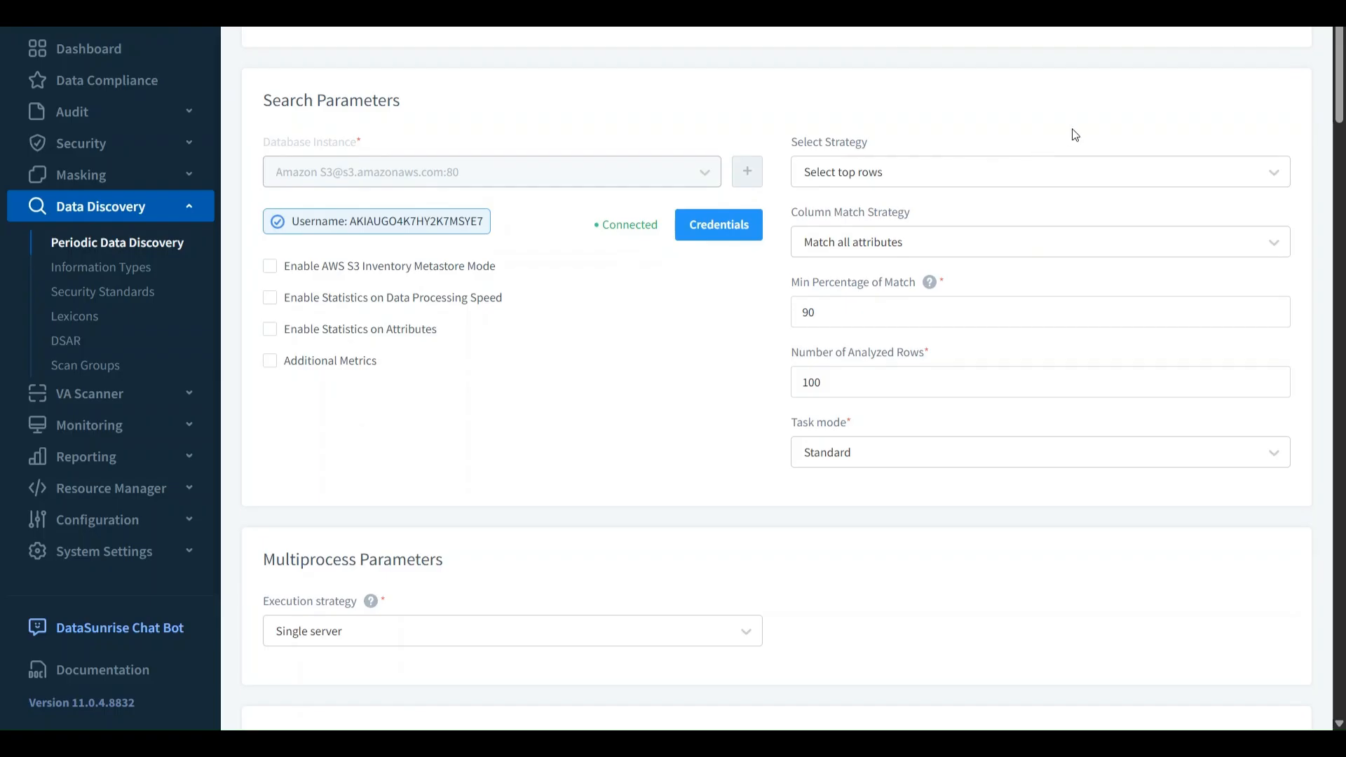
pyautogui.click(900, 254)
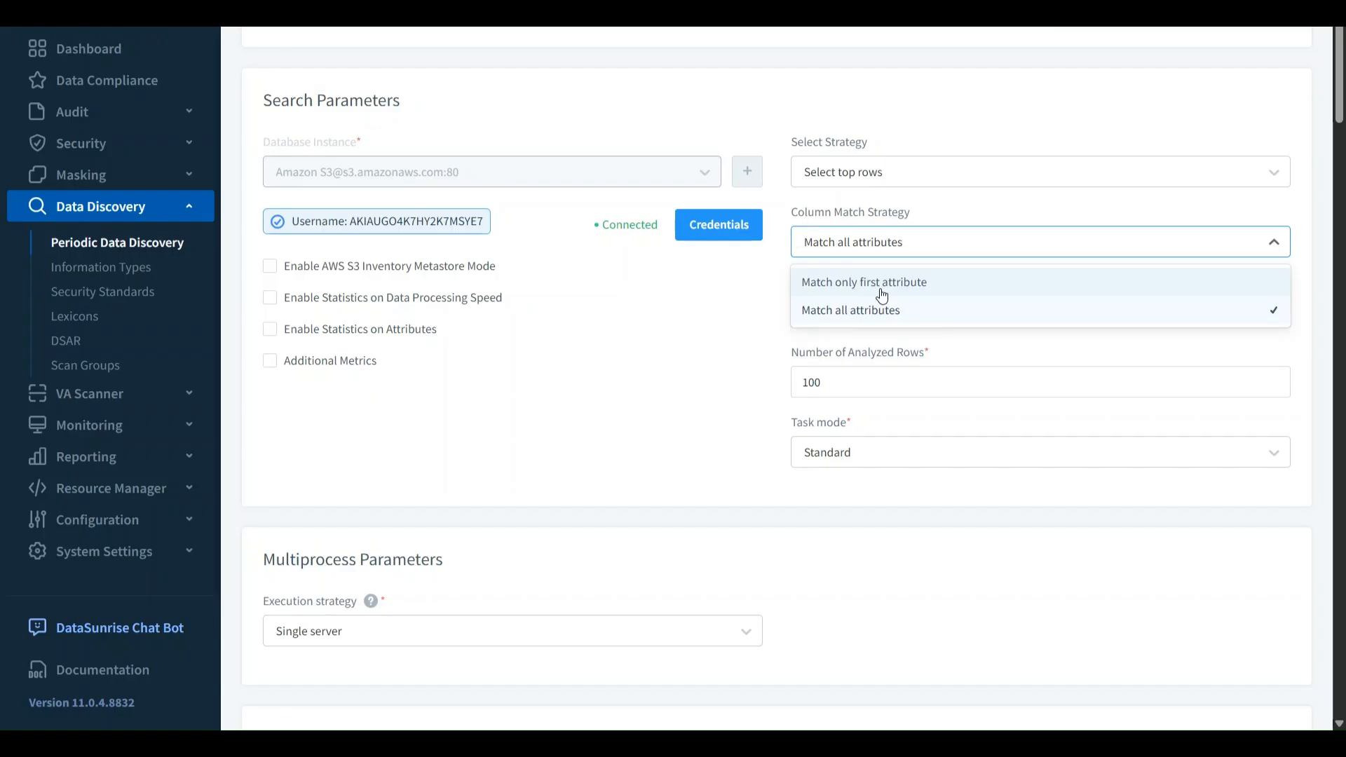
pyautogui.click(762, 290)
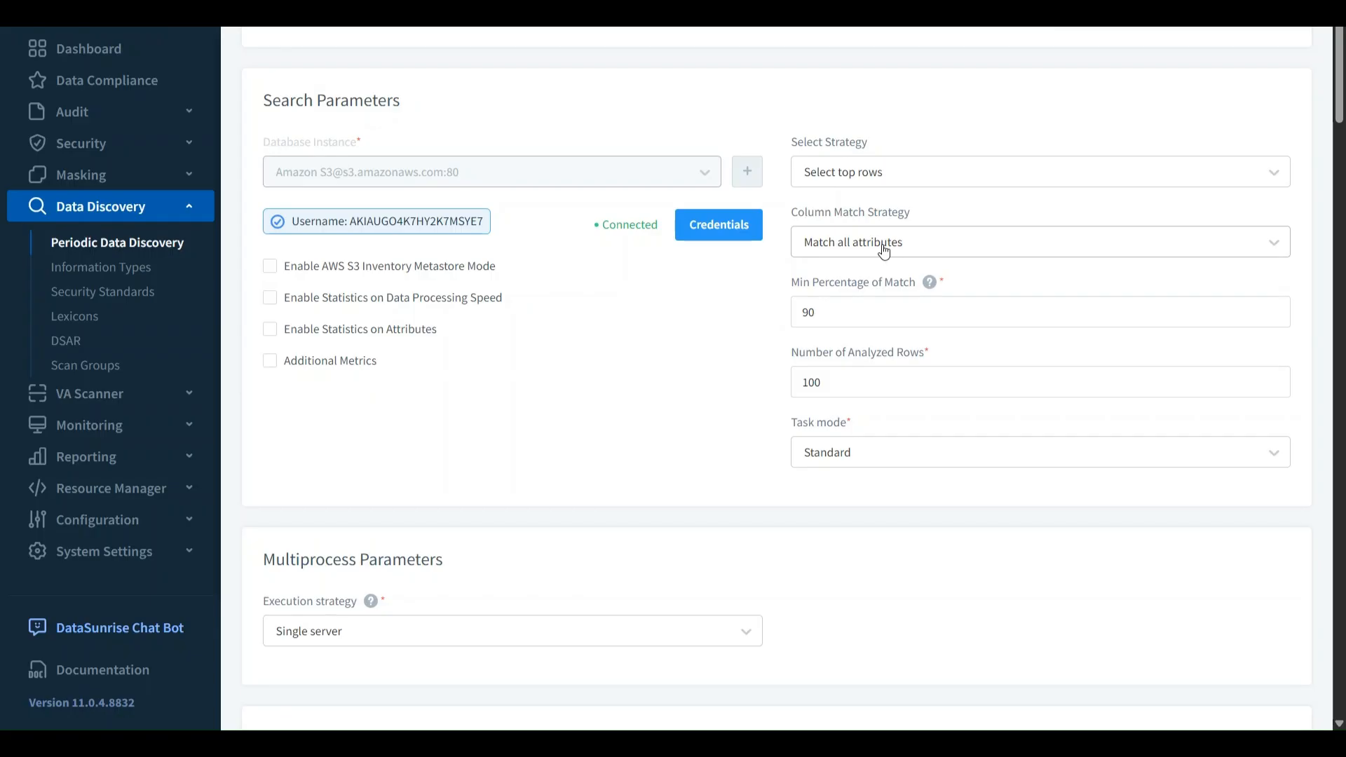
pyautogui.scroll(-1, 773, 305)
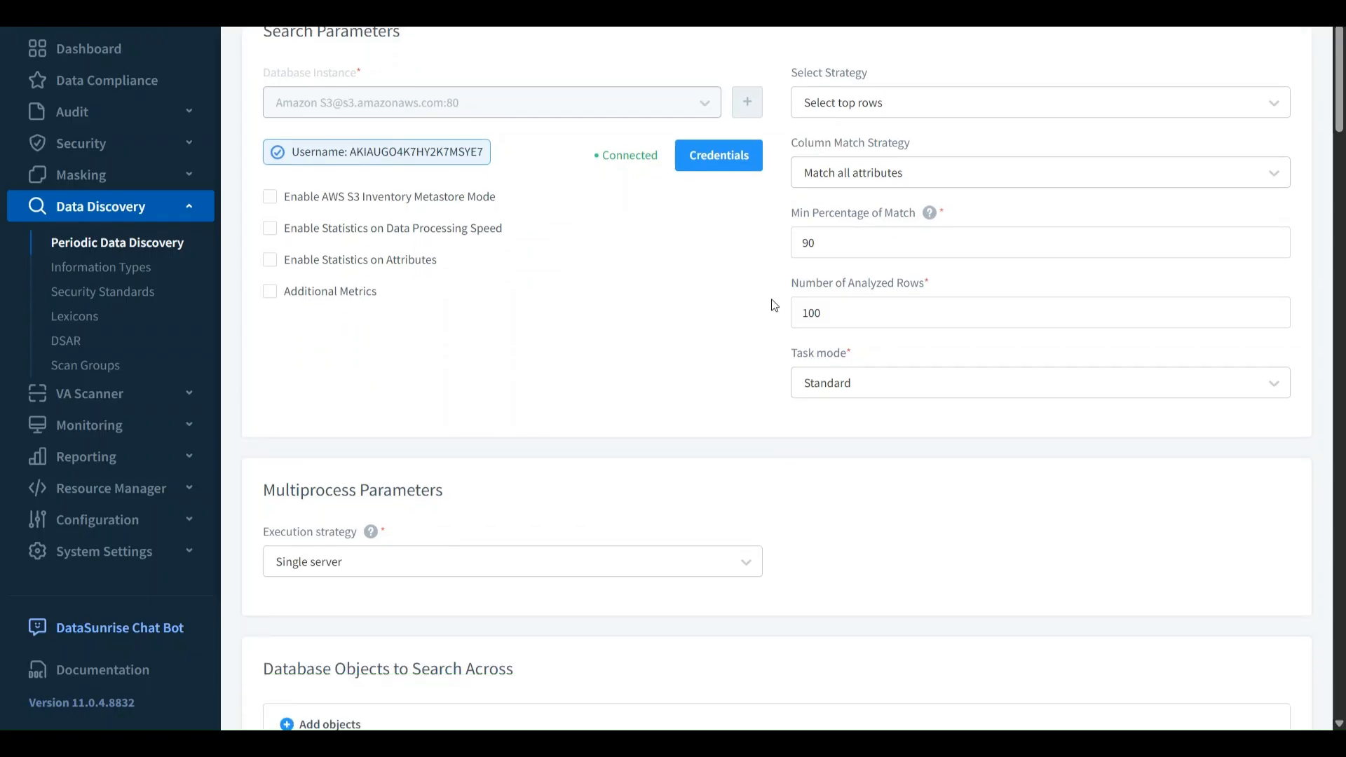
pyautogui.scroll(-1, 781, 382)
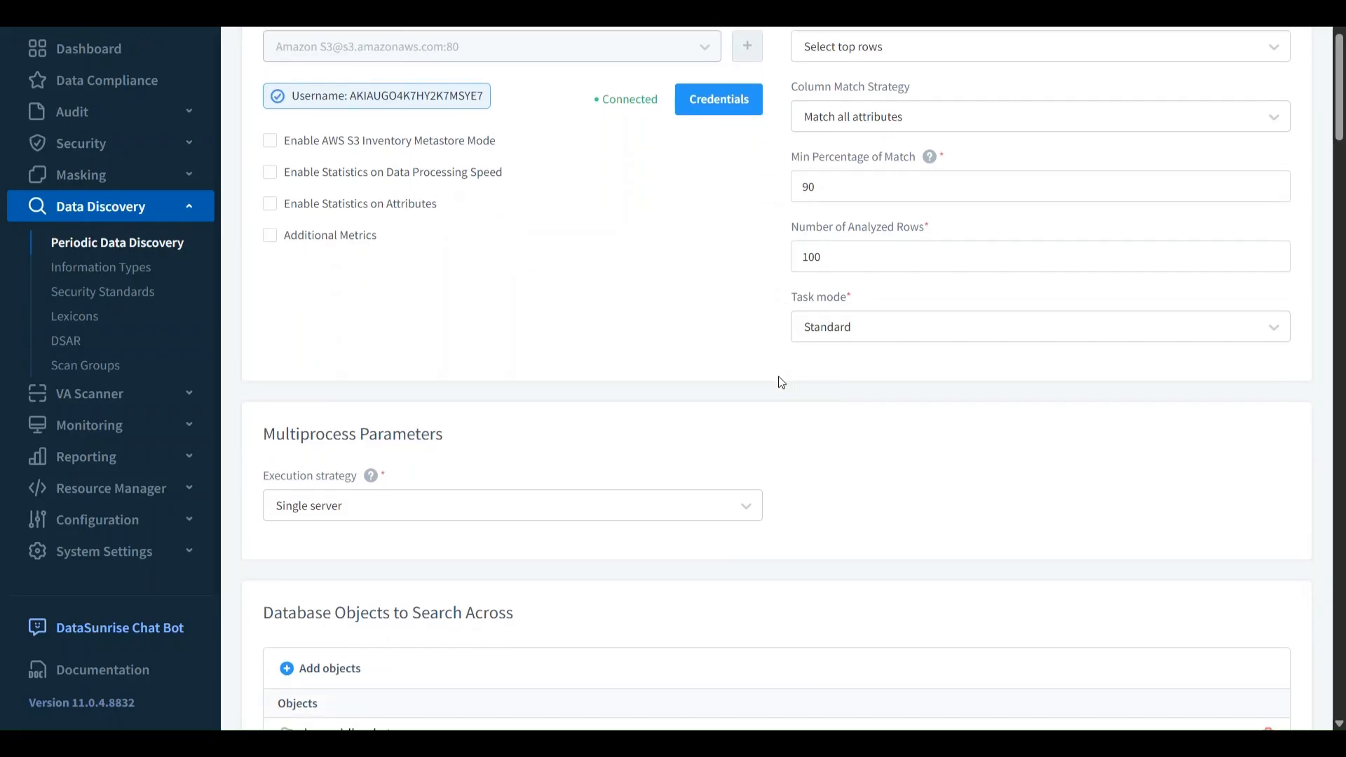
pyautogui.click(817, 329)
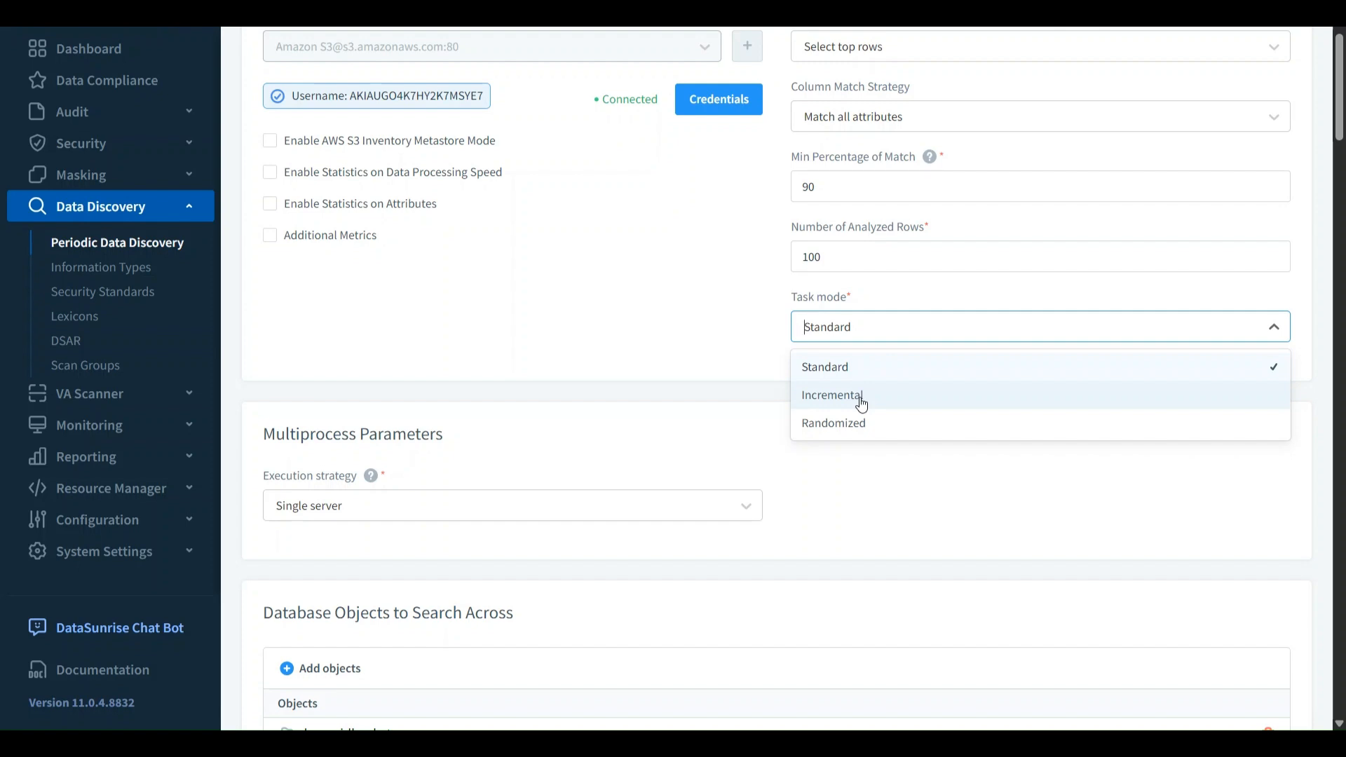
pyautogui.click(755, 345)
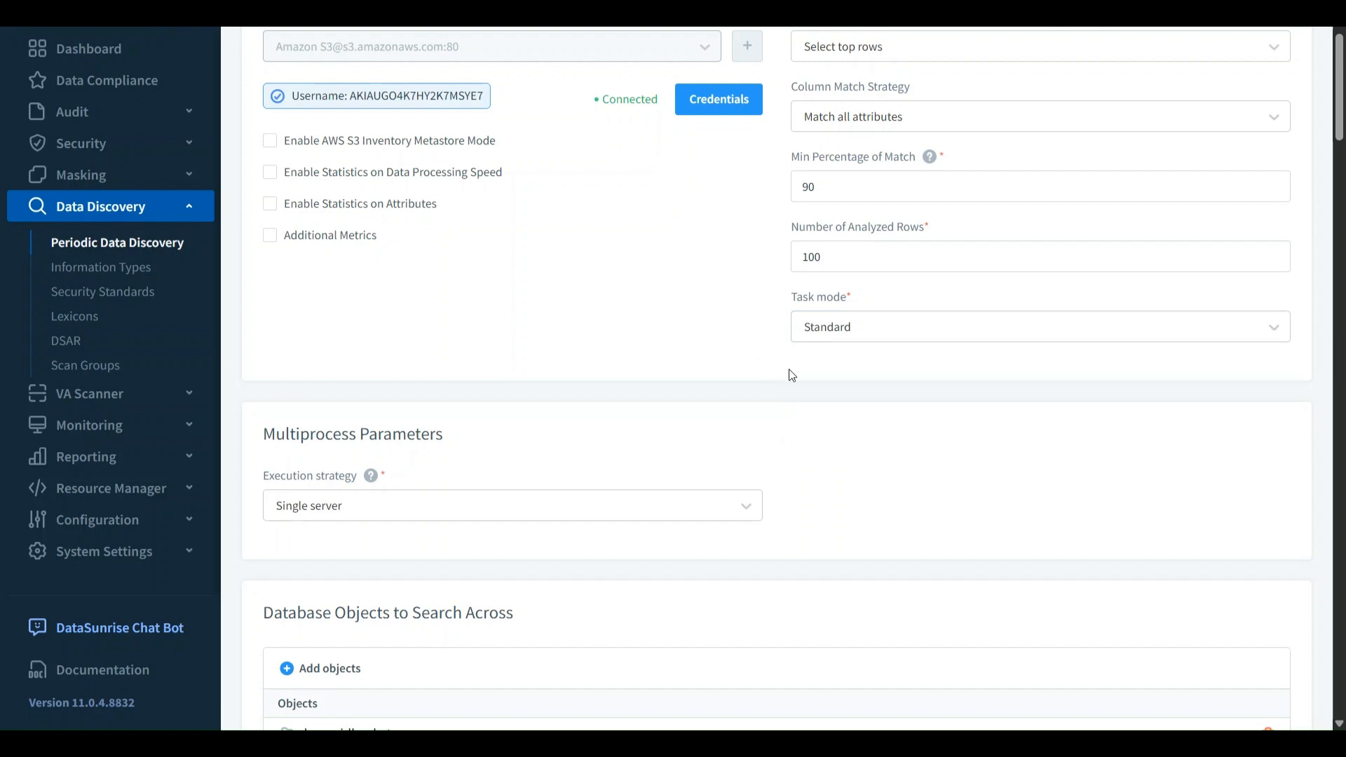
# Examine the database objects to search across and the security standards in the task's search settings
pyautogui.scroll(-6, 817, 399)
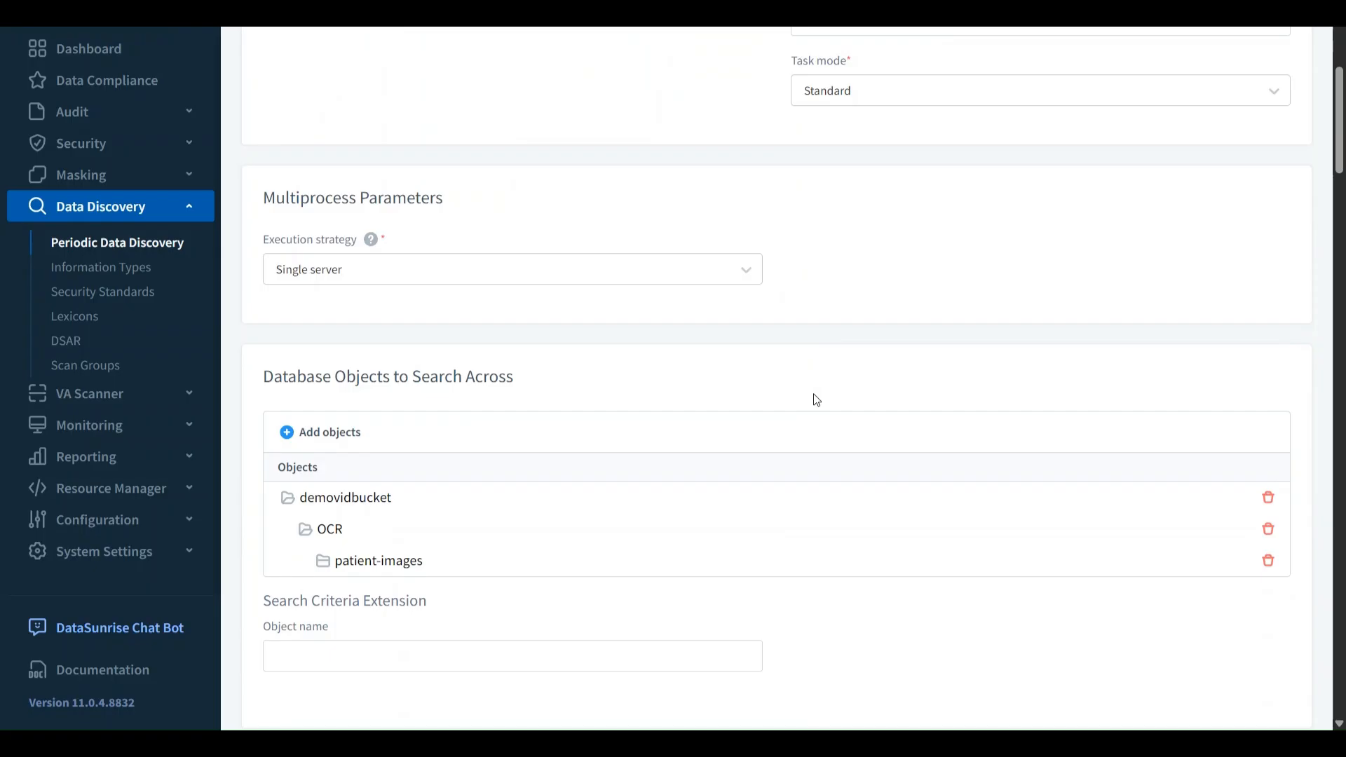
pyautogui.scroll(-1, 813, 398)
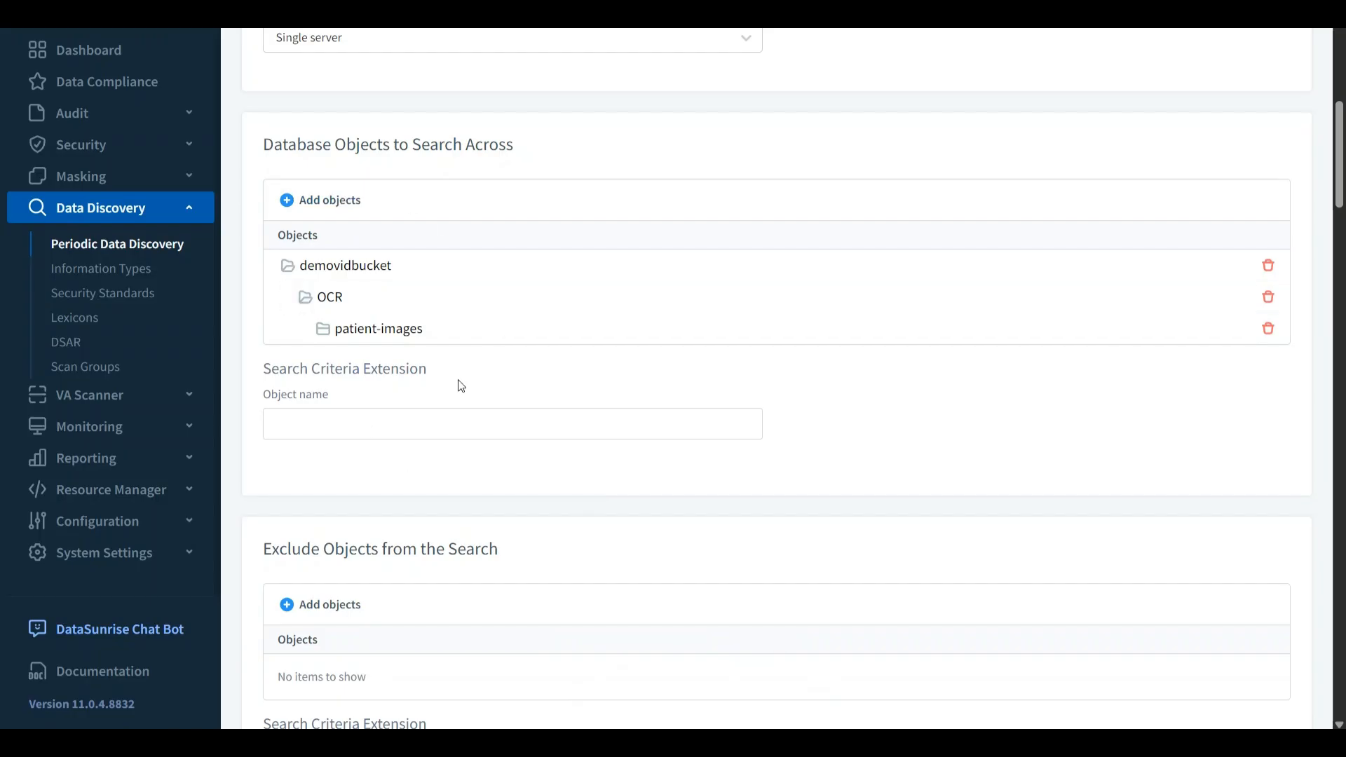
pyautogui.scroll(-10, 461, 386)
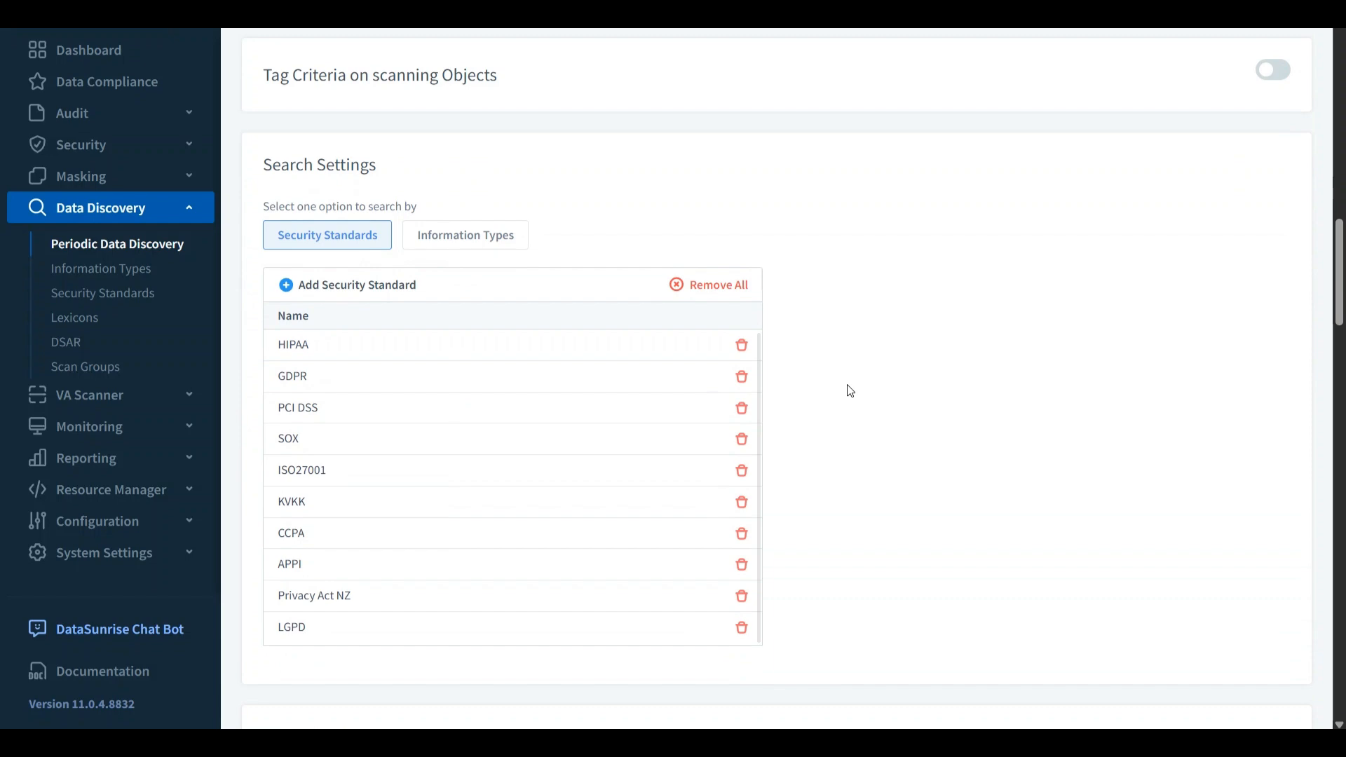
pyautogui.scroll(1, 845, 391)
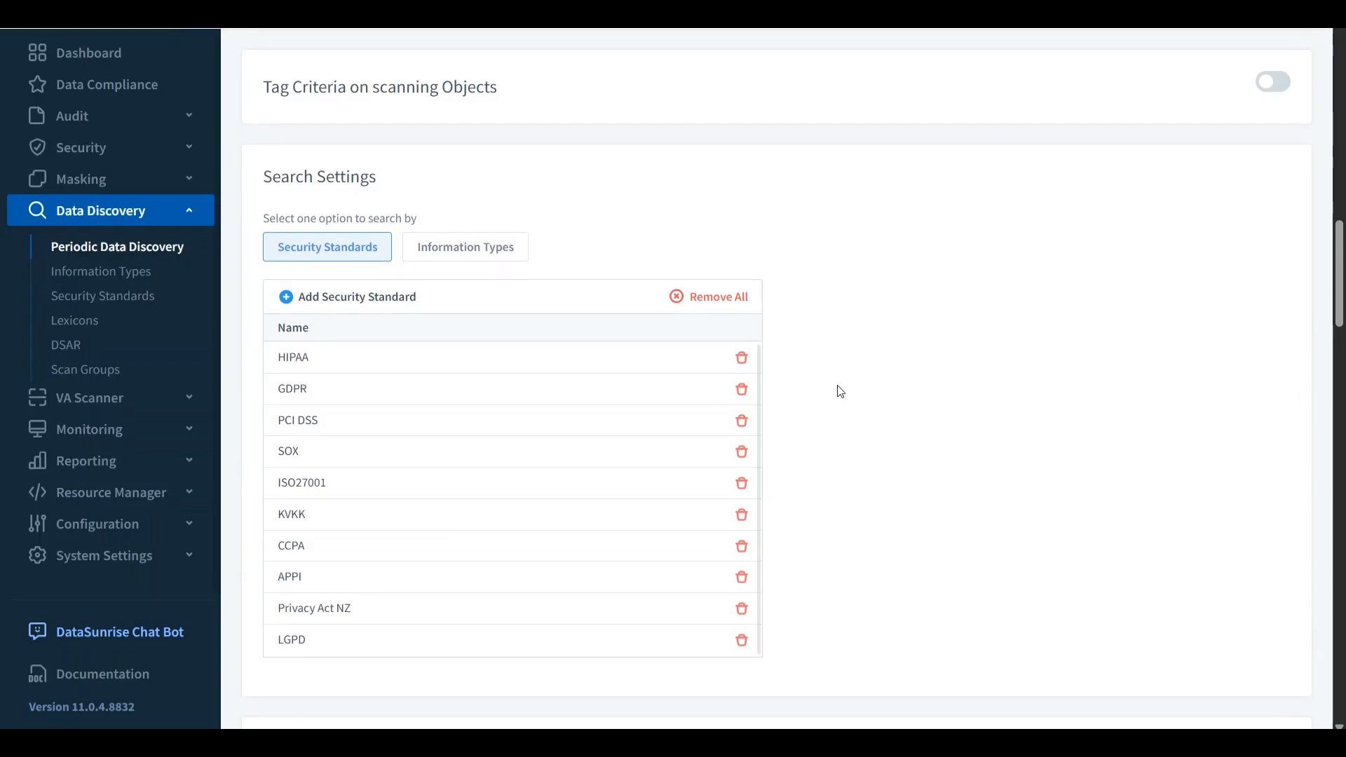
# Review the task's export options, startup frequency and the period for removing older results
pyautogui.scroll(-4, 840, 391)
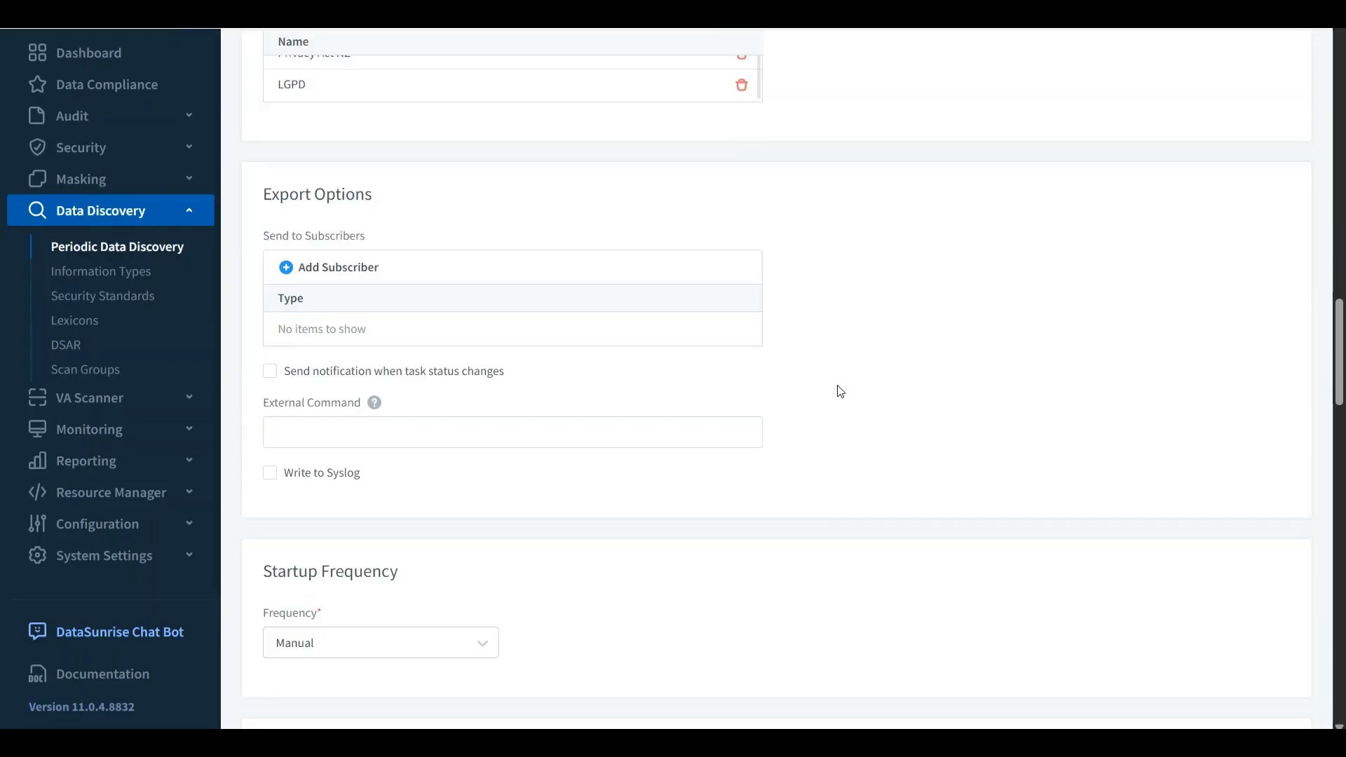
pyautogui.scroll(-1, 841, 391)
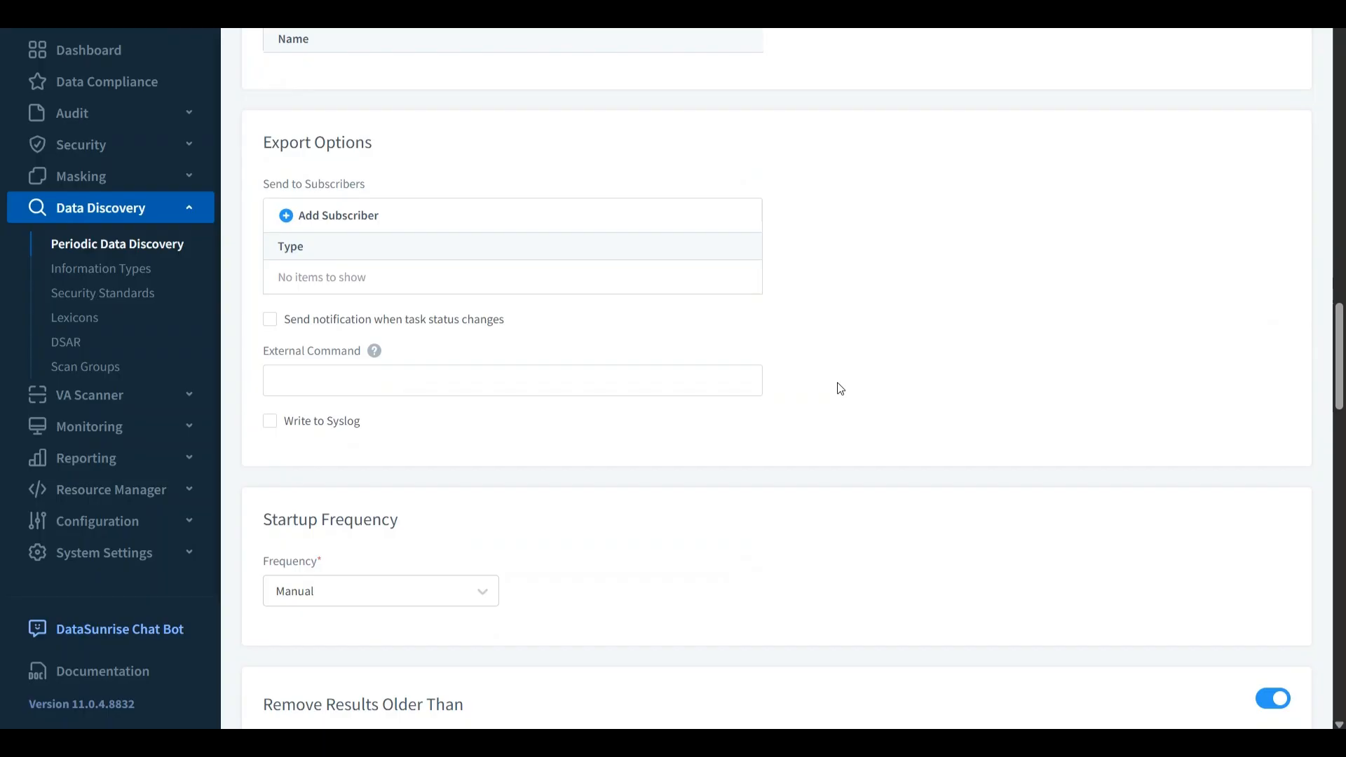
pyautogui.scroll(-3, 753, 382)
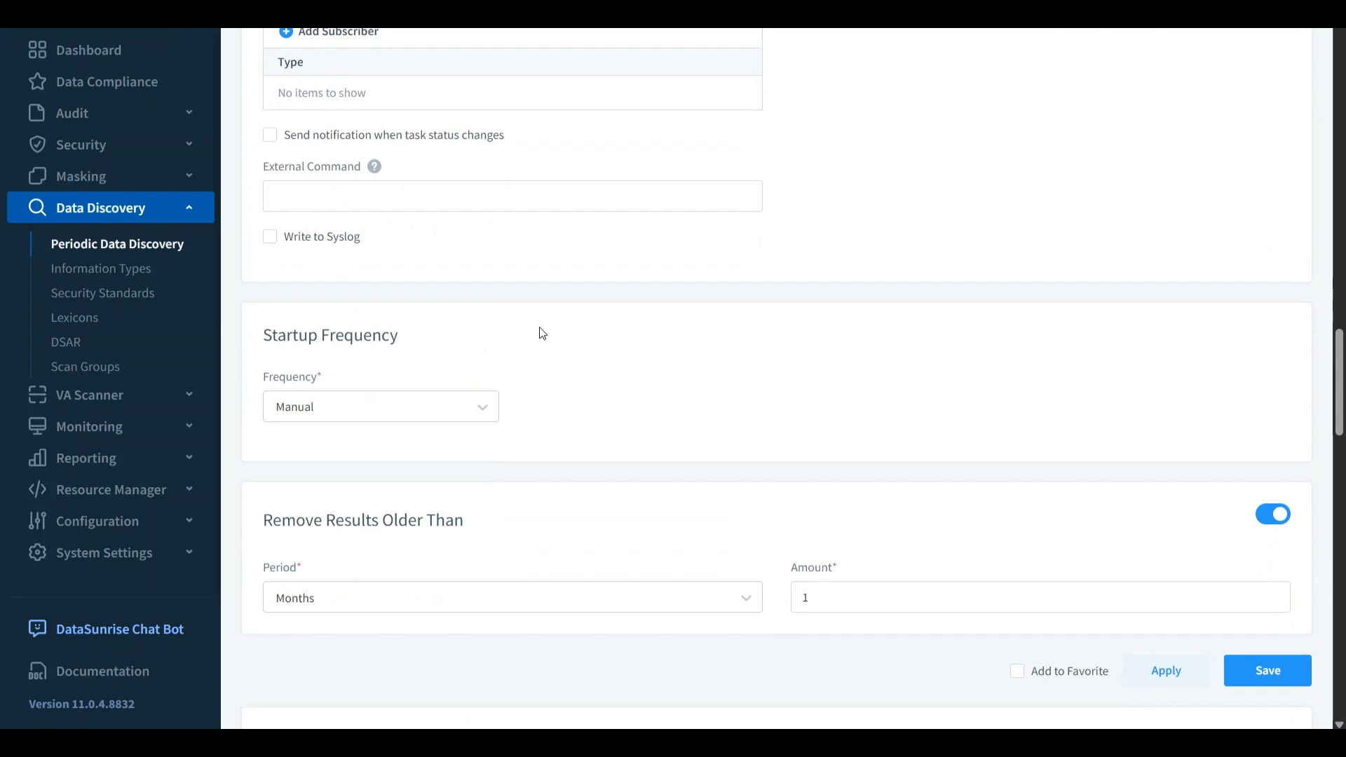
pyautogui.scroll(-3, 601, 381)
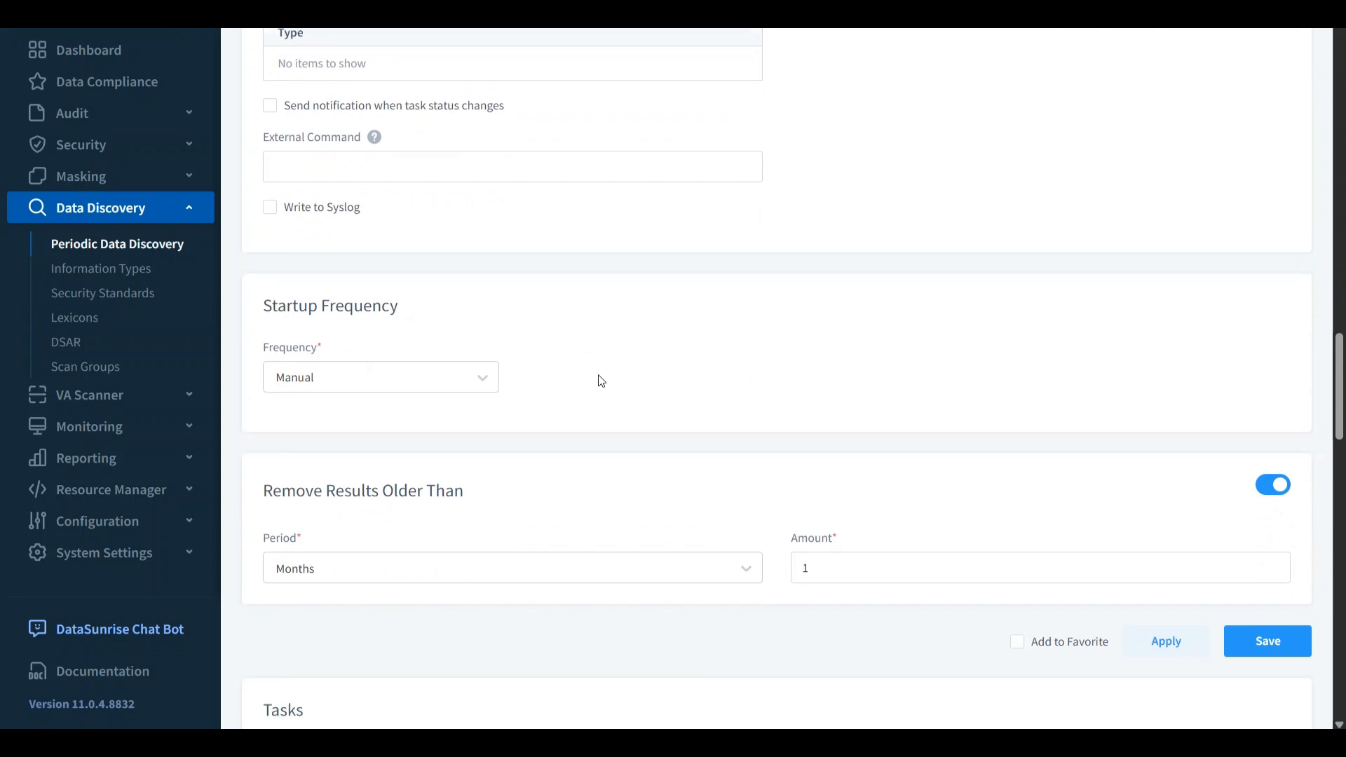
# Examine ImageDataDiscovery and its document, MRZ and credit card detector settings in the task's Custom Additional Settings
pyautogui.scroll(-10, 678, 454)
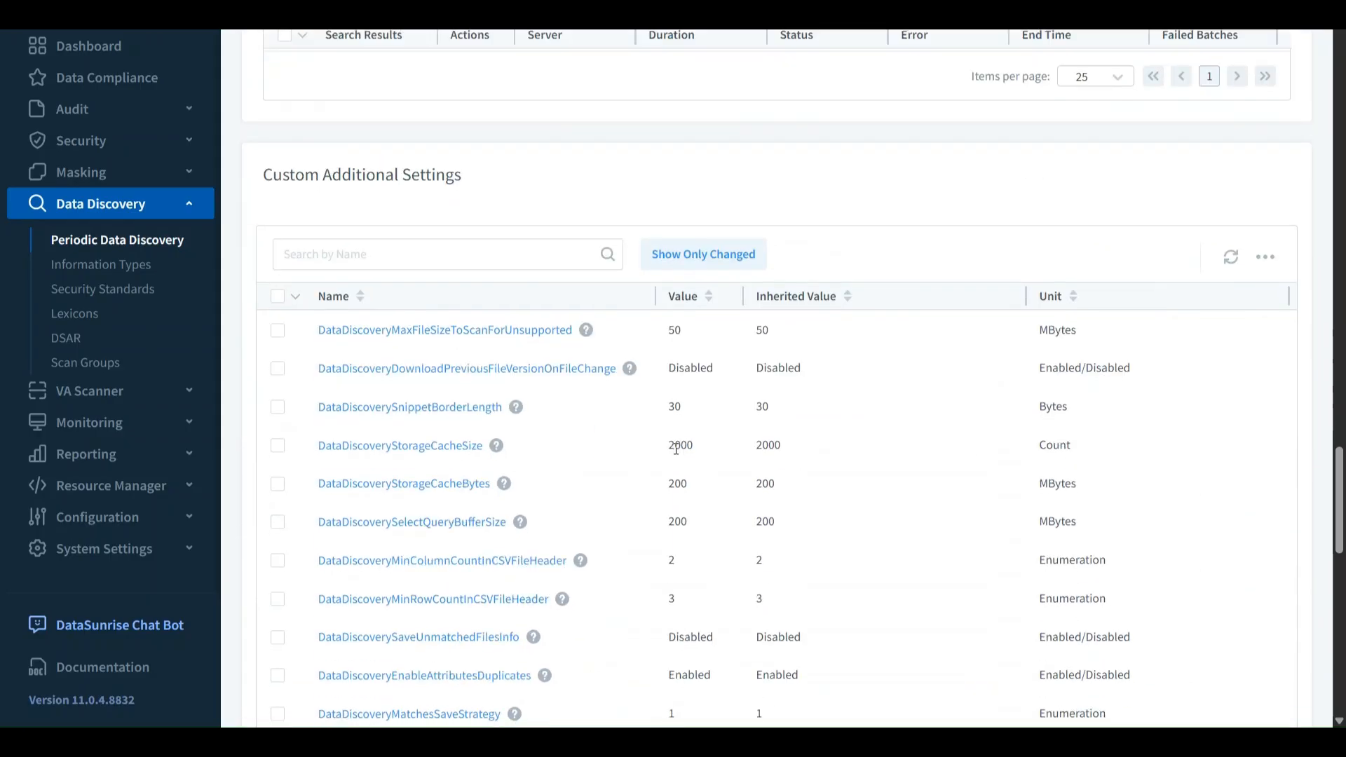
pyautogui.scroll(-3, 678, 454)
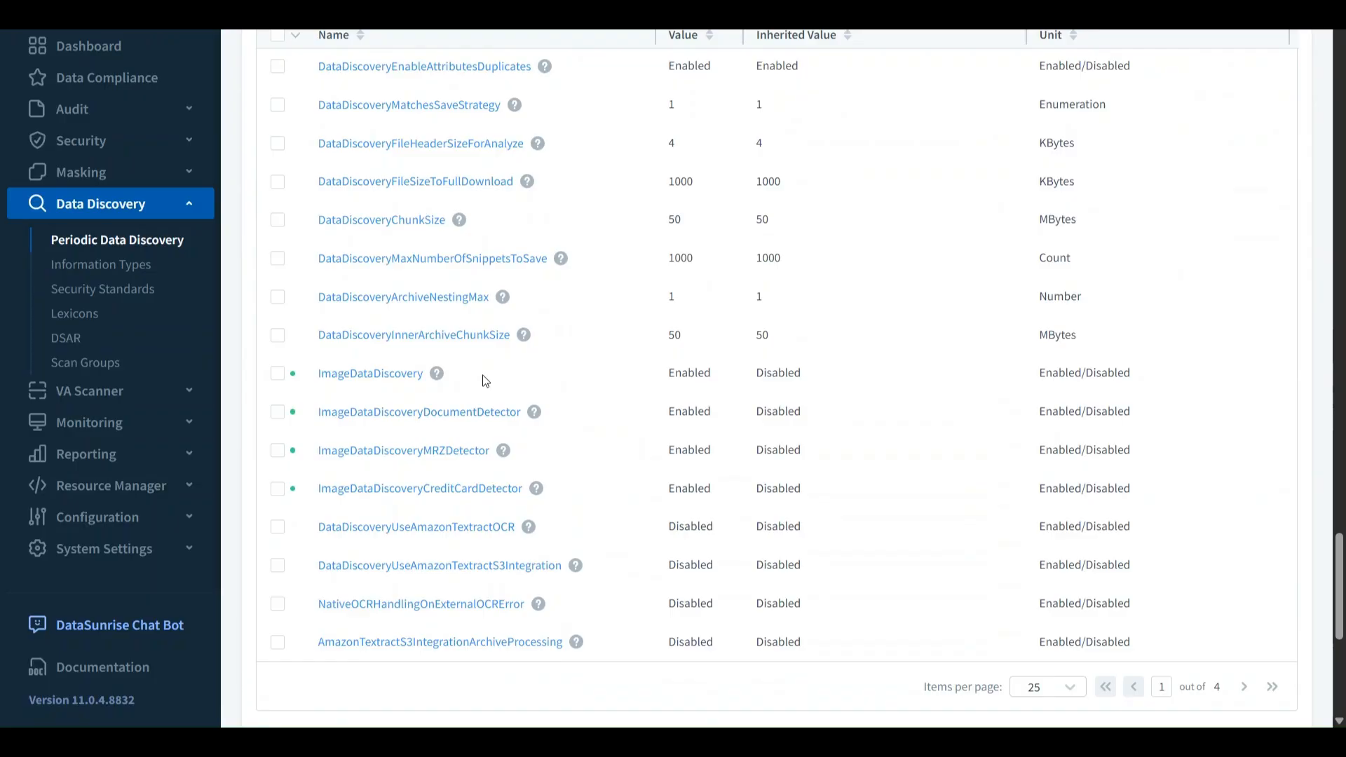
pyautogui.moveTo(316, 384); pyautogui.dragTo(423, 381)
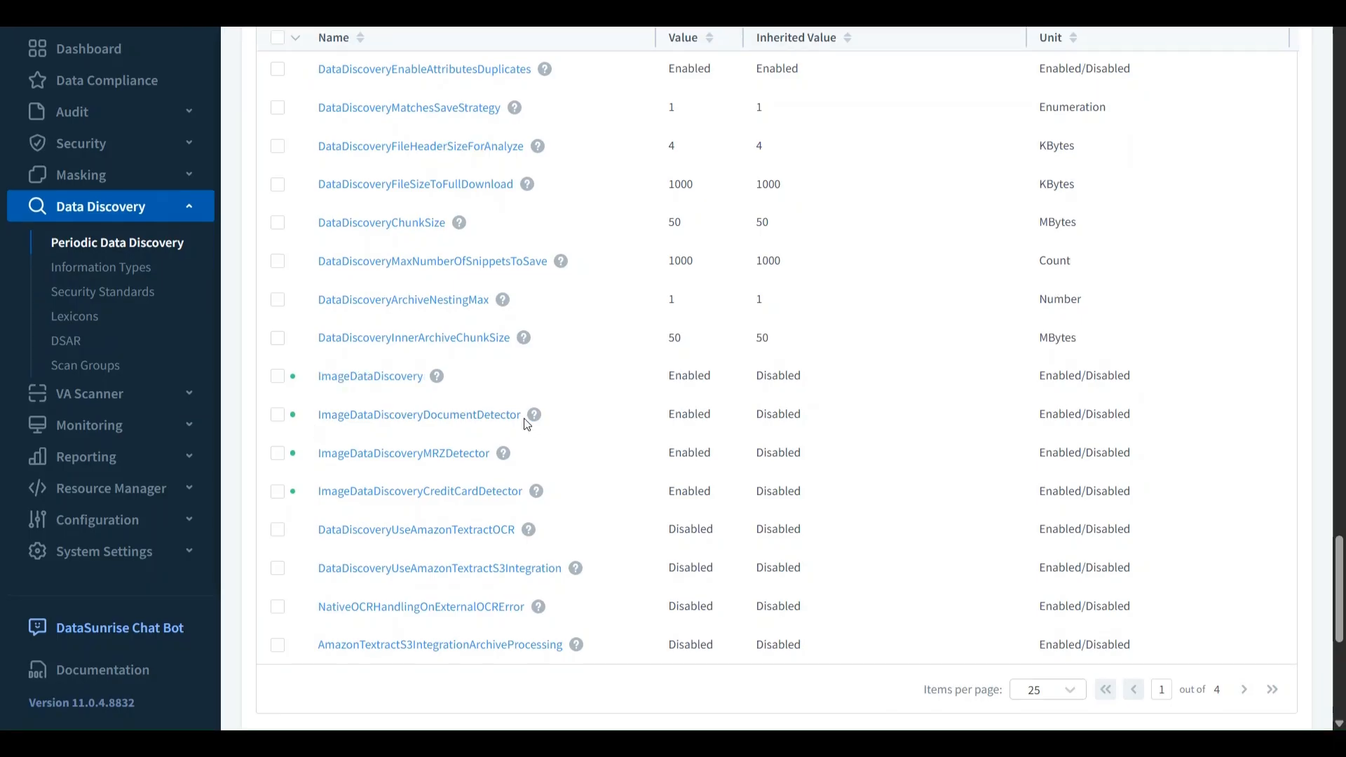
pyautogui.moveTo(527, 419); pyautogui.dragTo(320, 419)
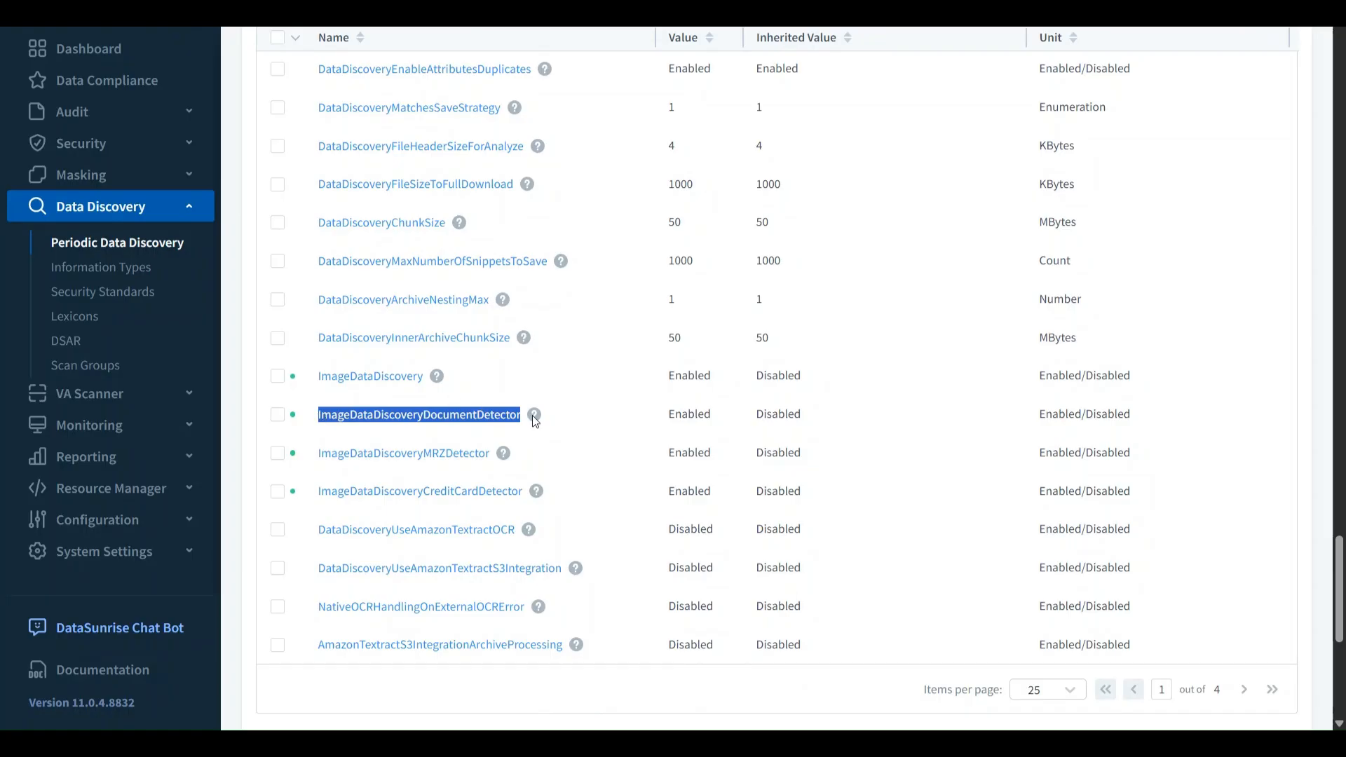
pyautogui.click(552, 422)
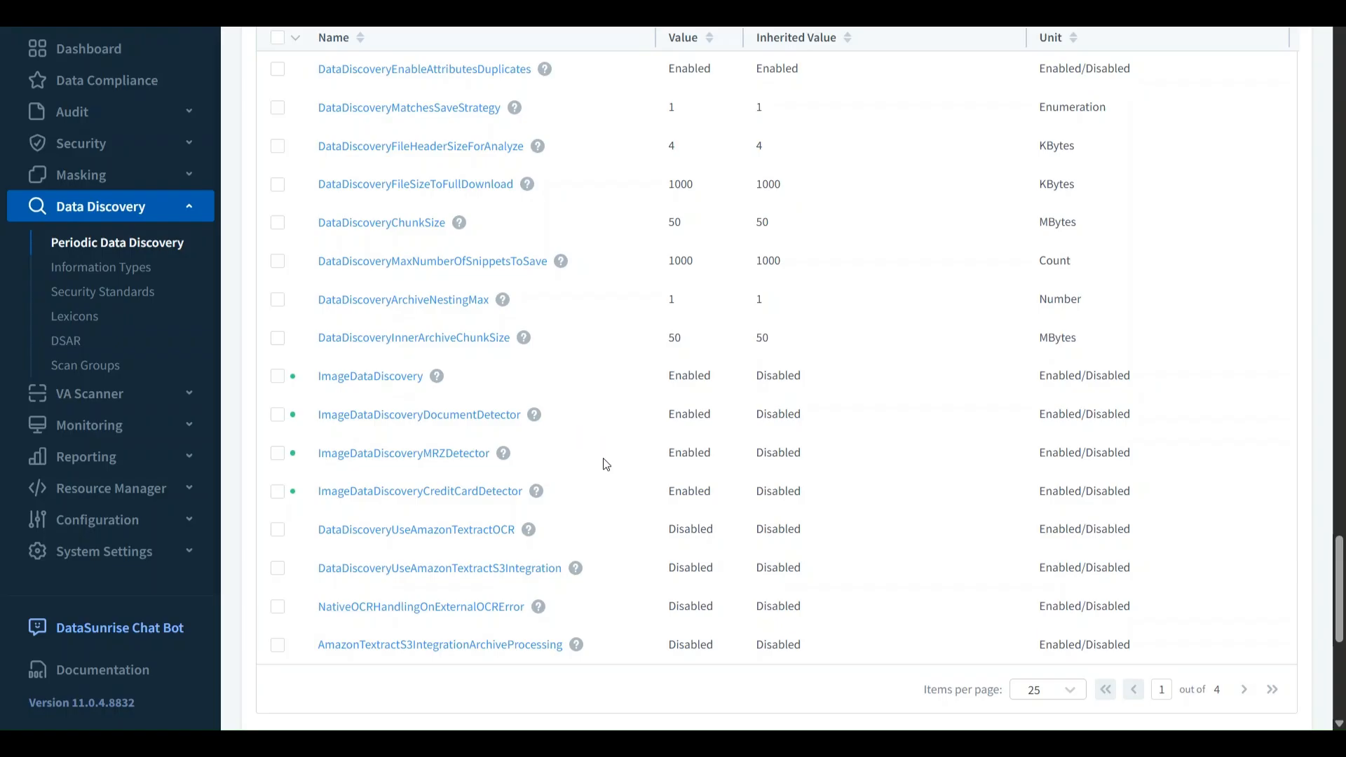
pyautogui.moveTo(505, 455)
pyautogui.moveTo(369, 459); pyautogui.dragTo(320, 458)
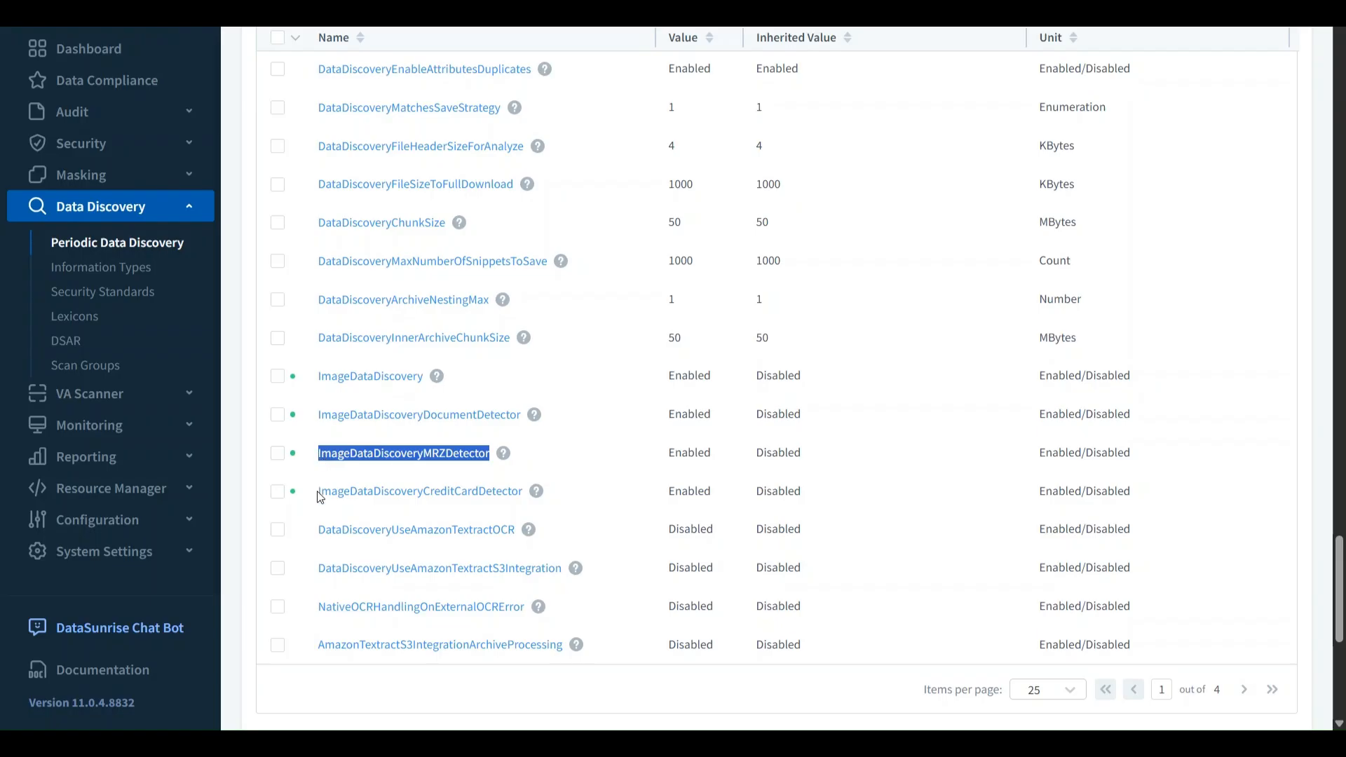
pyautogui.moveTo(529, 504); pyautogui.dragTo(318, 502)
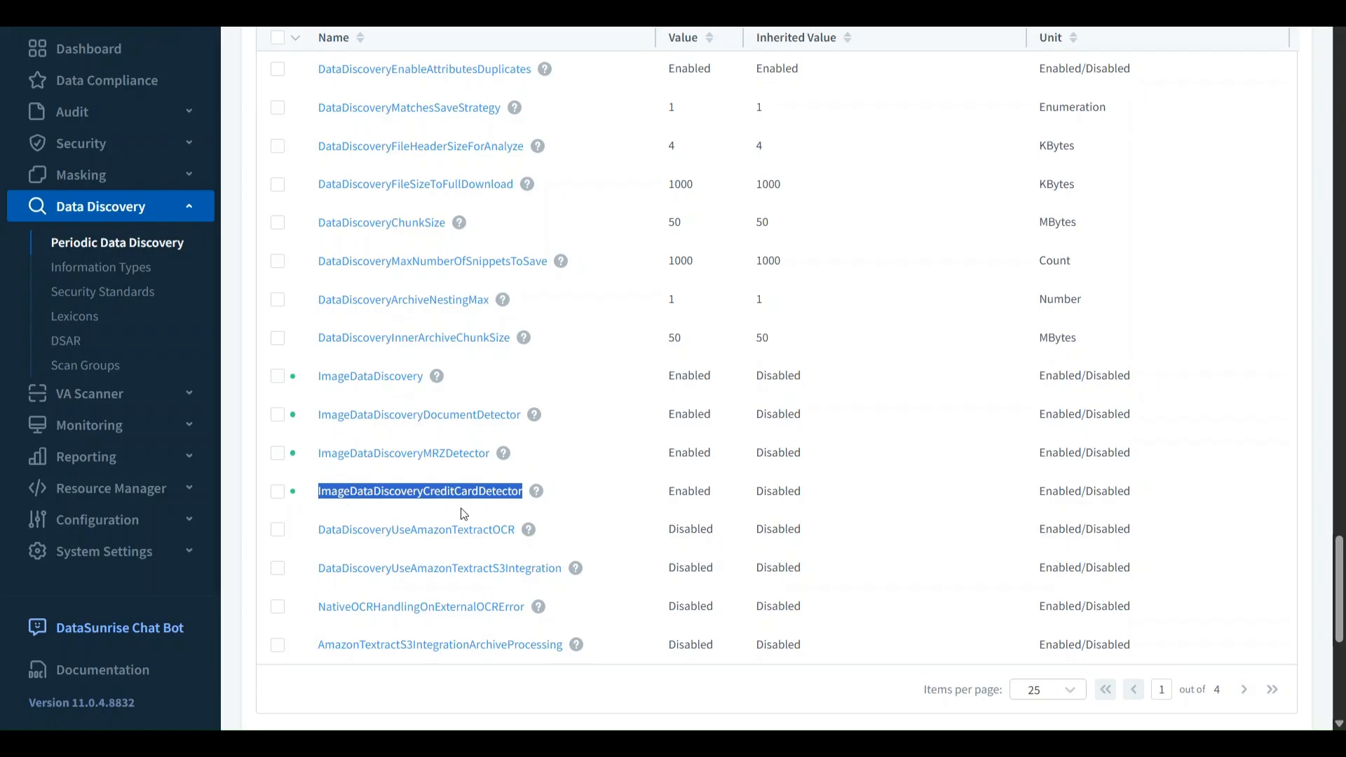
pyautogui.click(565, 504)
# Show the search results of the finished run listed under the task's Tasks section
pyautogui.scroll(1, 565, 505)
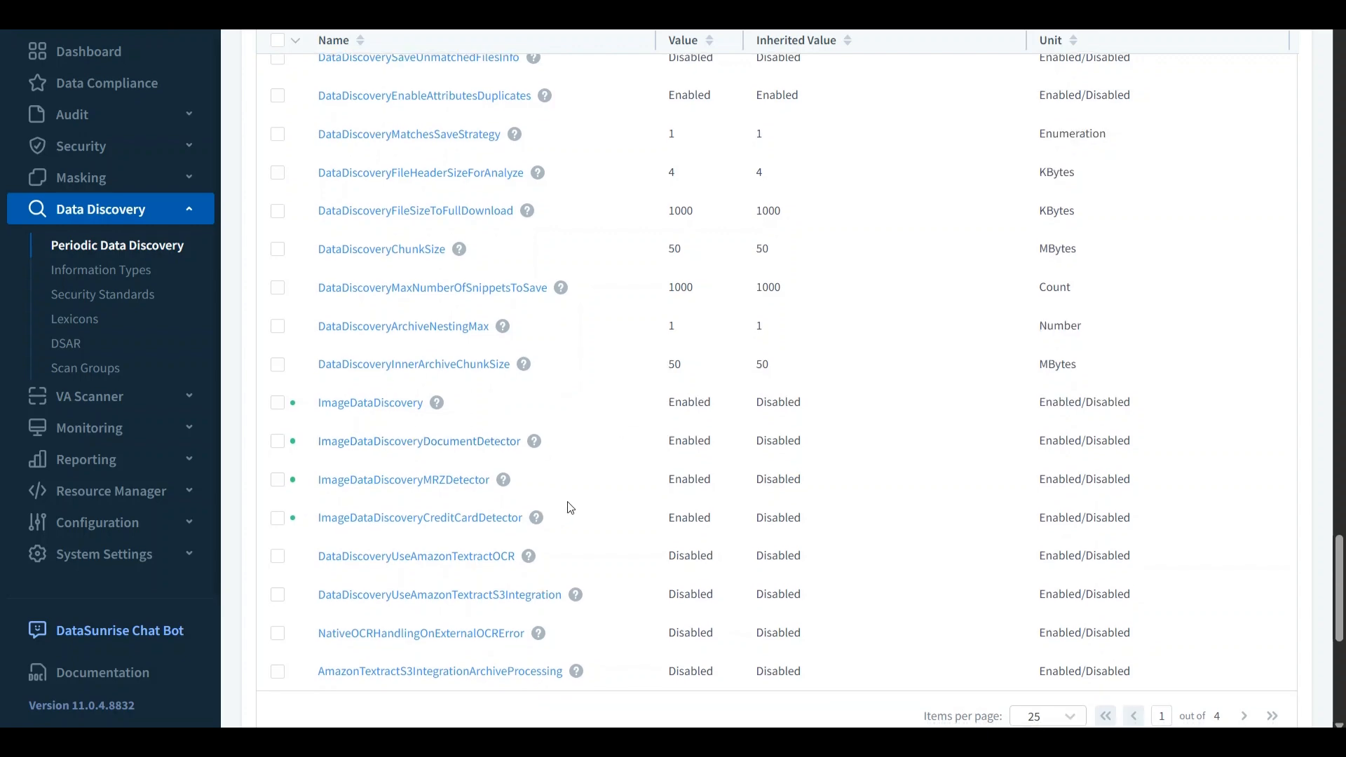
pyautogui.scroll(10, 603, 379)
pyautogui.scroll(3, 617, 327)
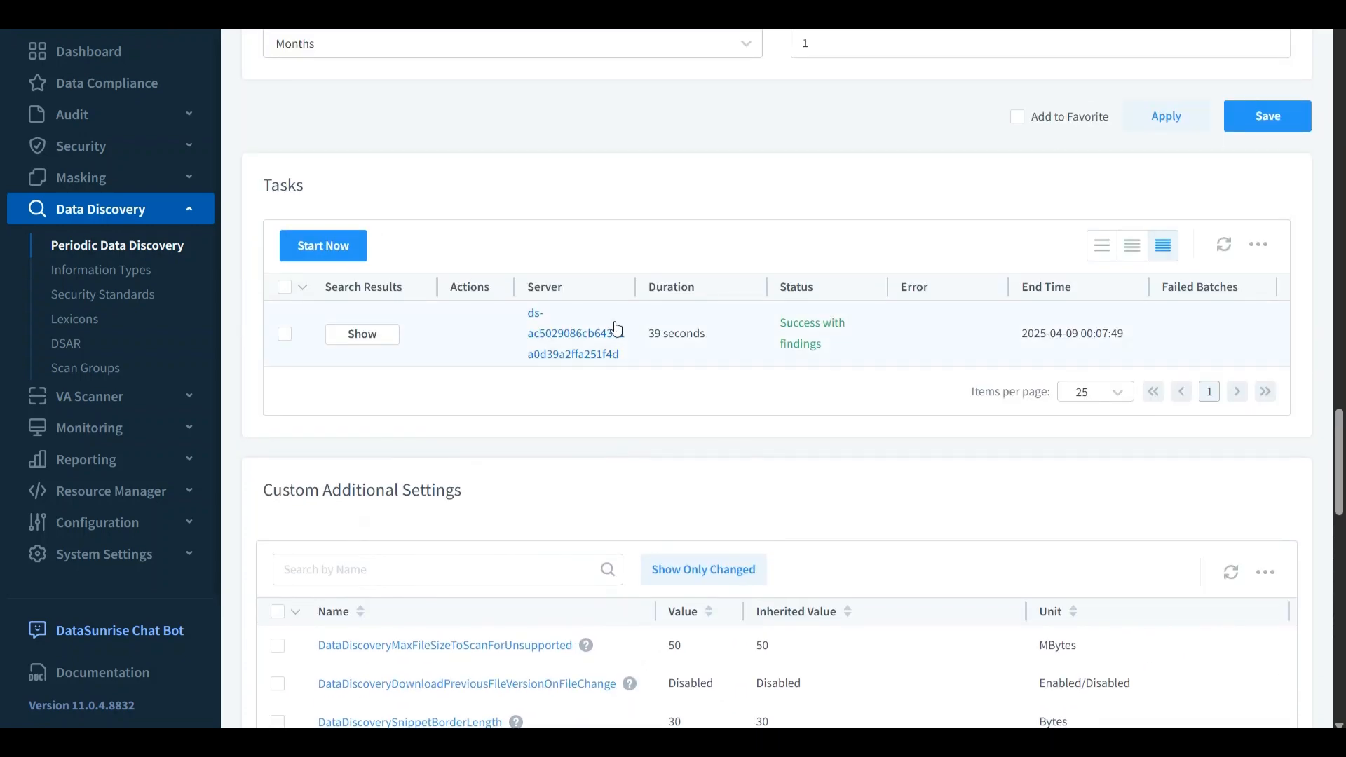
pyautogui.click(362, 334)
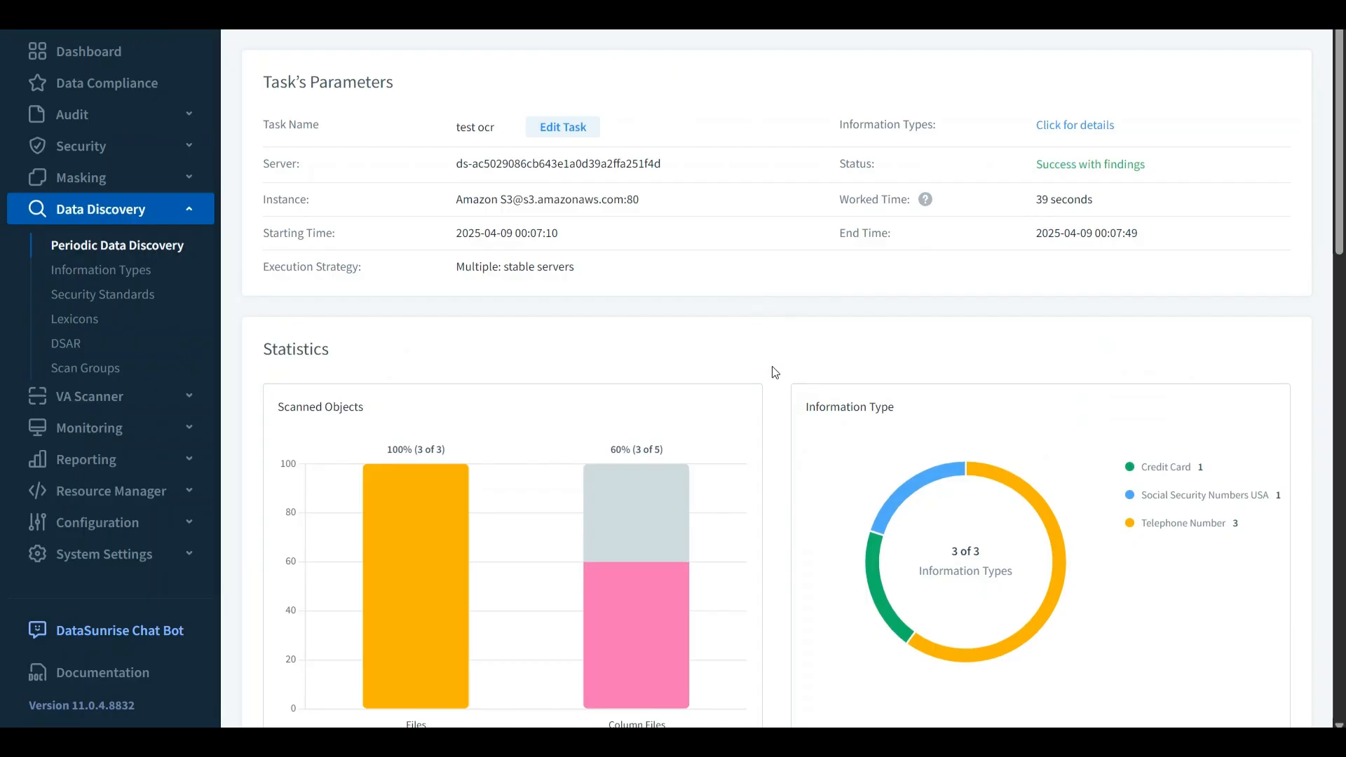
# Review the run's statistics and search results, and check its lists of errors and failed files
pyautogui.scroll(-3, 775, 375)
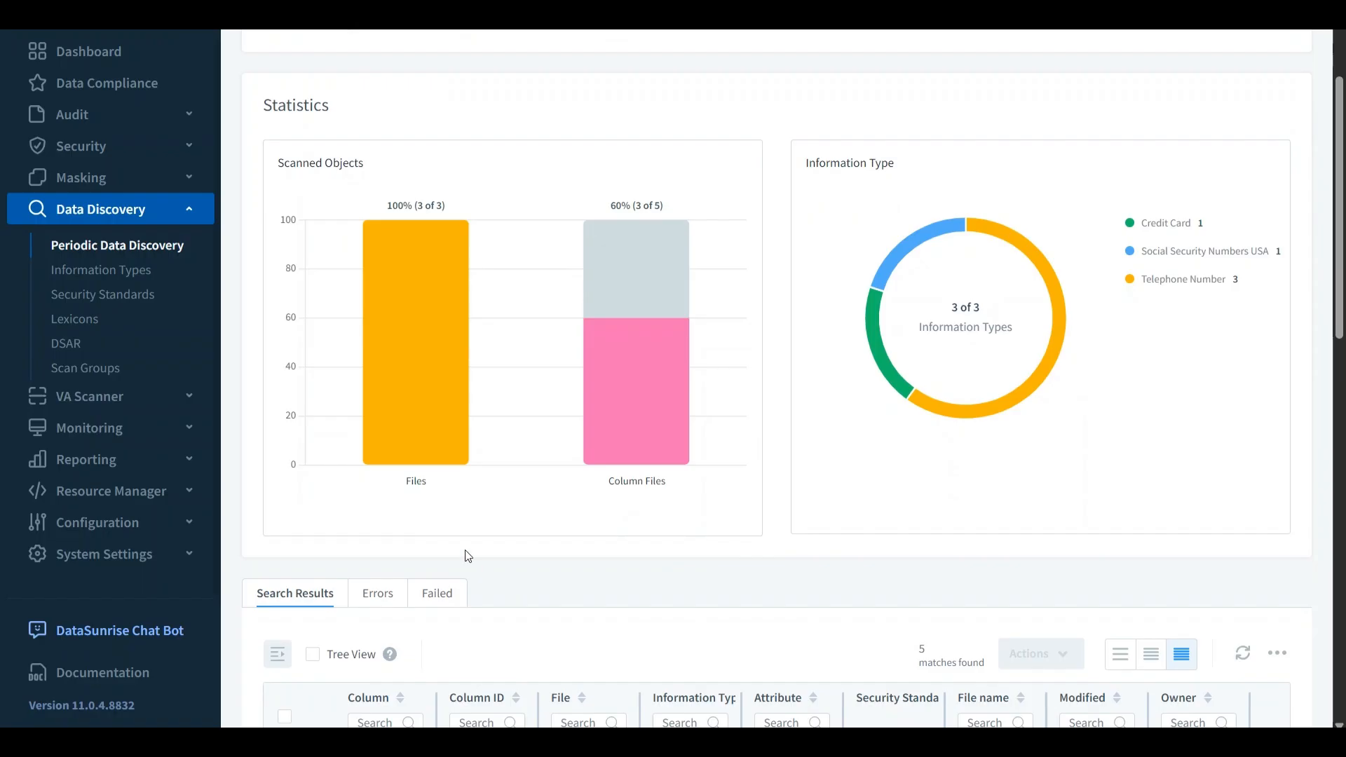
pyautogui.moveTo(411, 344)
pyautogui.scroll(-6, 806, 401)
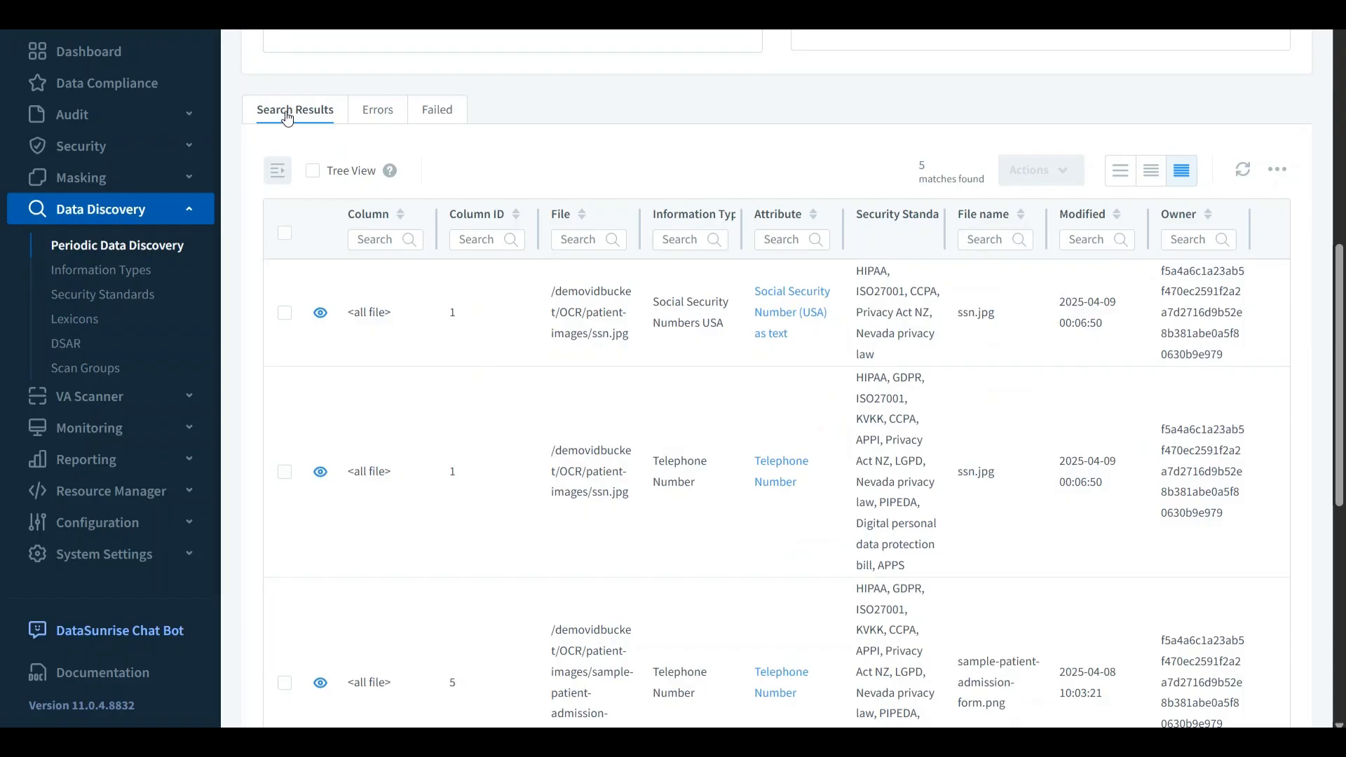
pyautogui.click(377, 110)
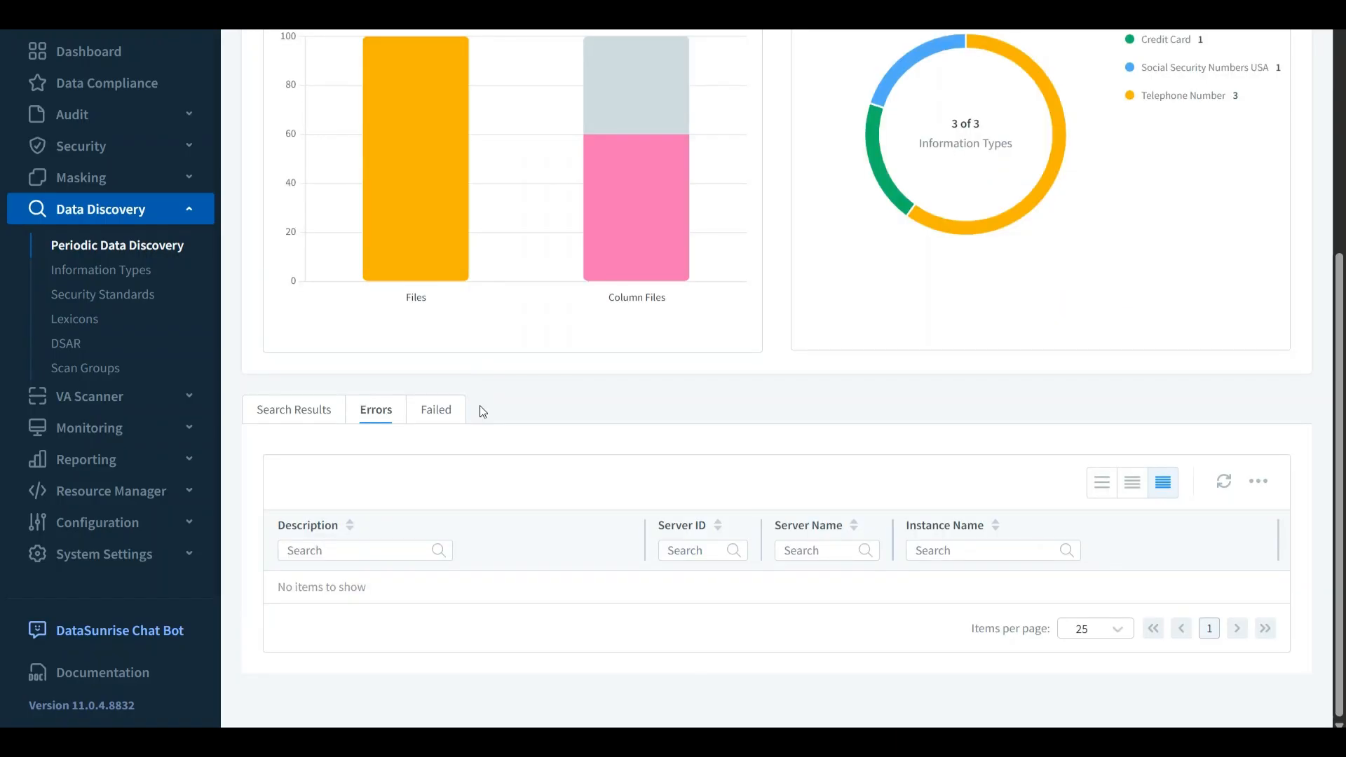
pyautogui.click(436, 416)
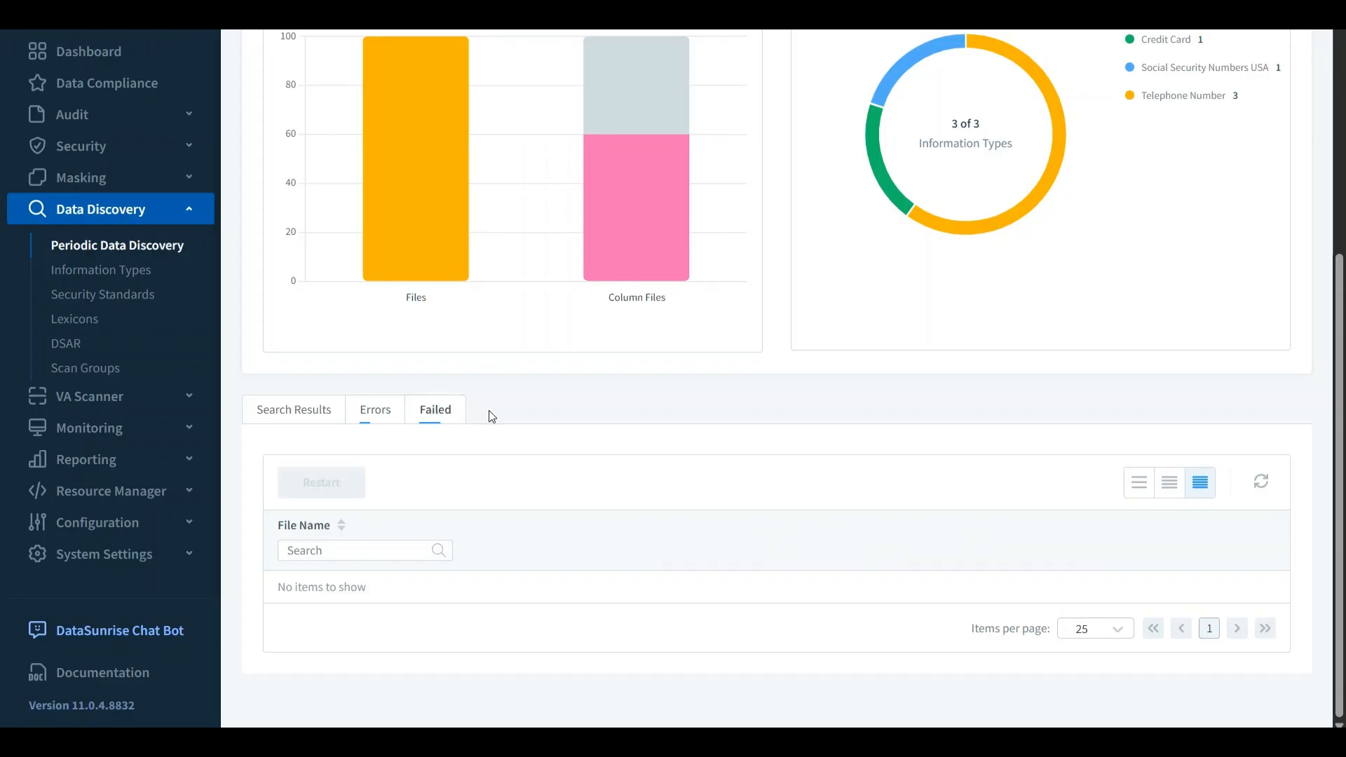
# Return to the search results and highlight the file path of the Social Security Number finding in ssn.jpg
pyautogui.click(287, 418)
pyautogui.scroll(-5, 524, 468)
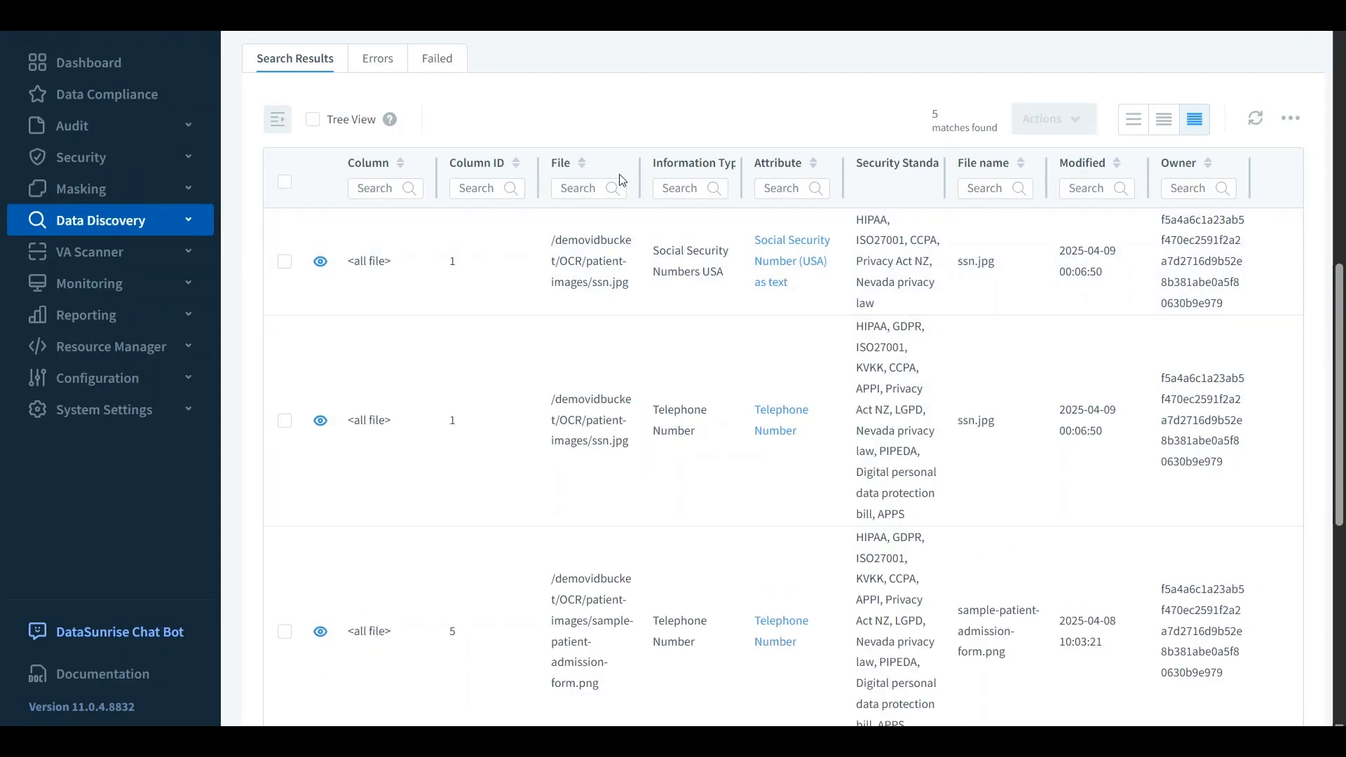
pyautogui.moveTo(552, 241); pyautogui.dragTo(634, 285)
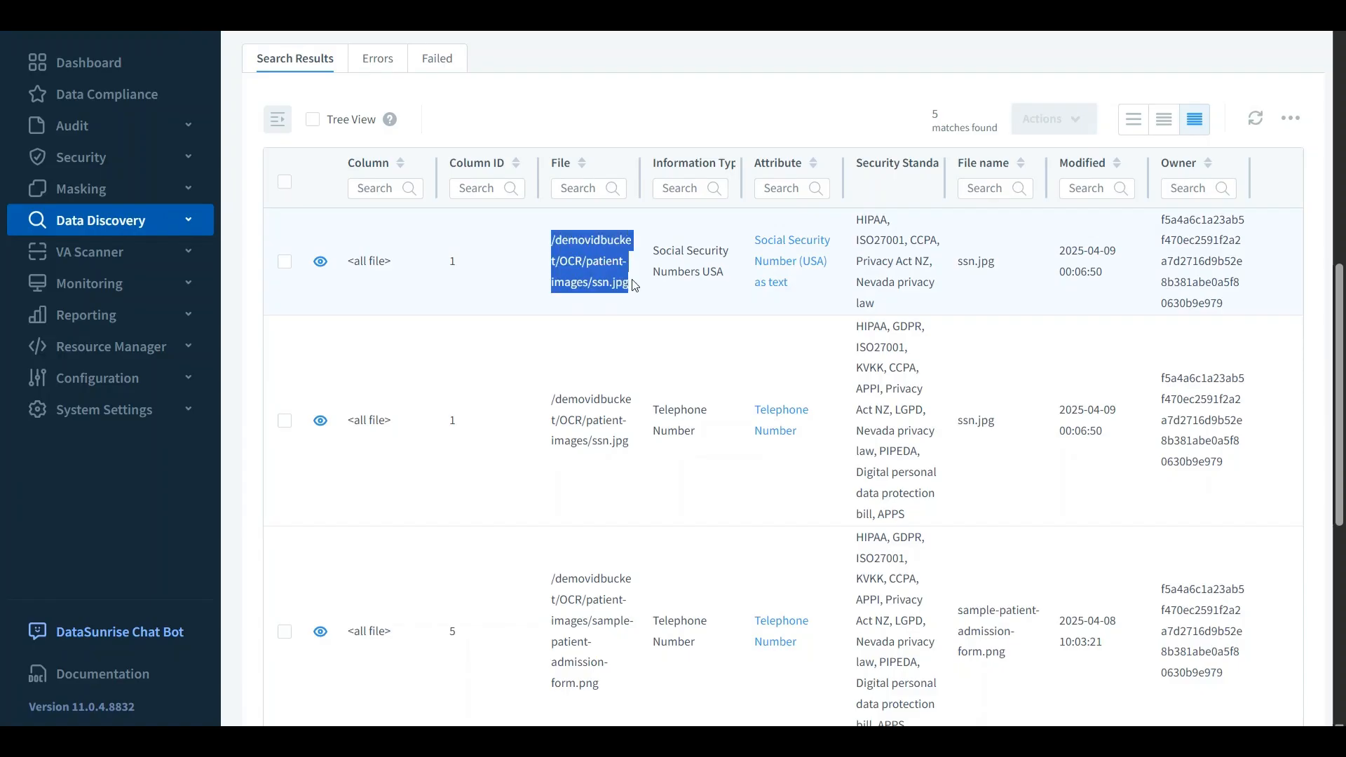
# View the column contents of the Social Security Number finding in ssn.jpg, highlight the matched number and close the contents
pyautogui.click(634, 284)
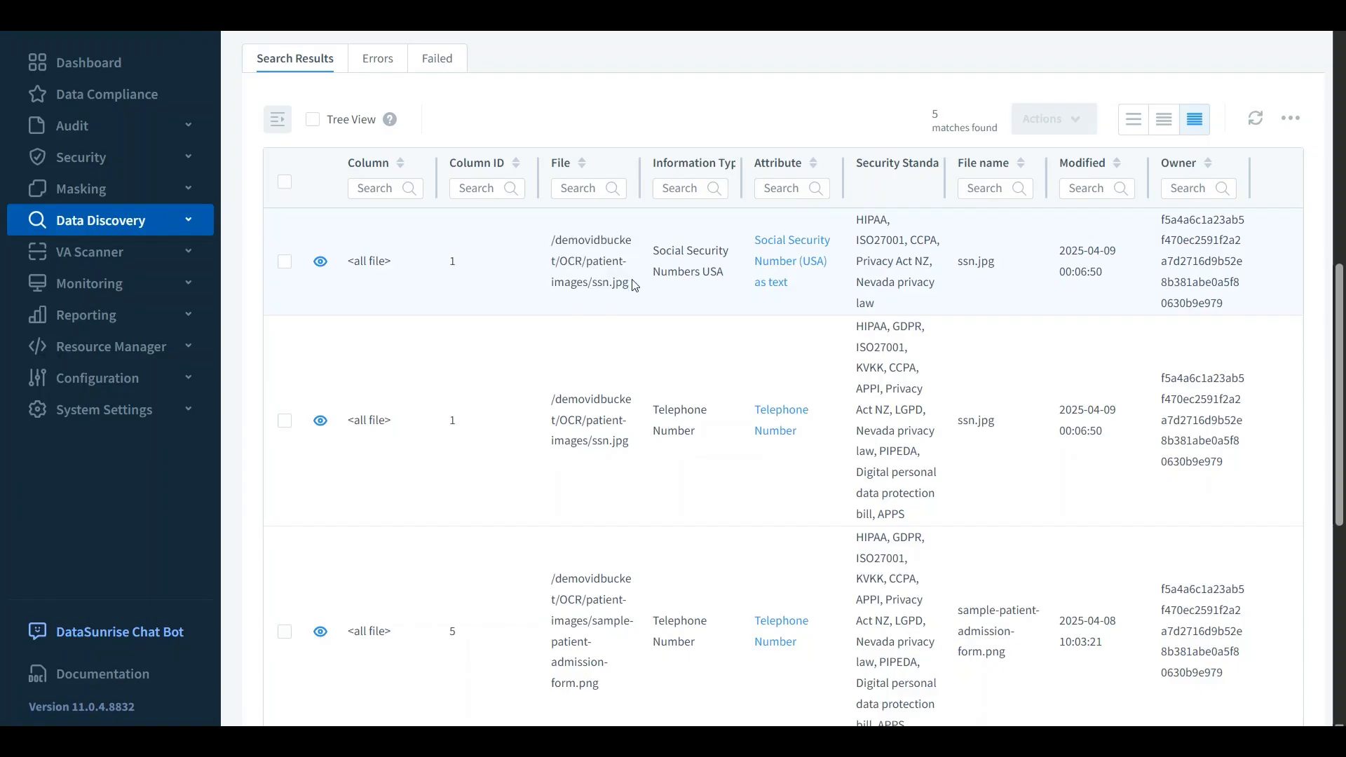
pyautogui.click(320, 263)
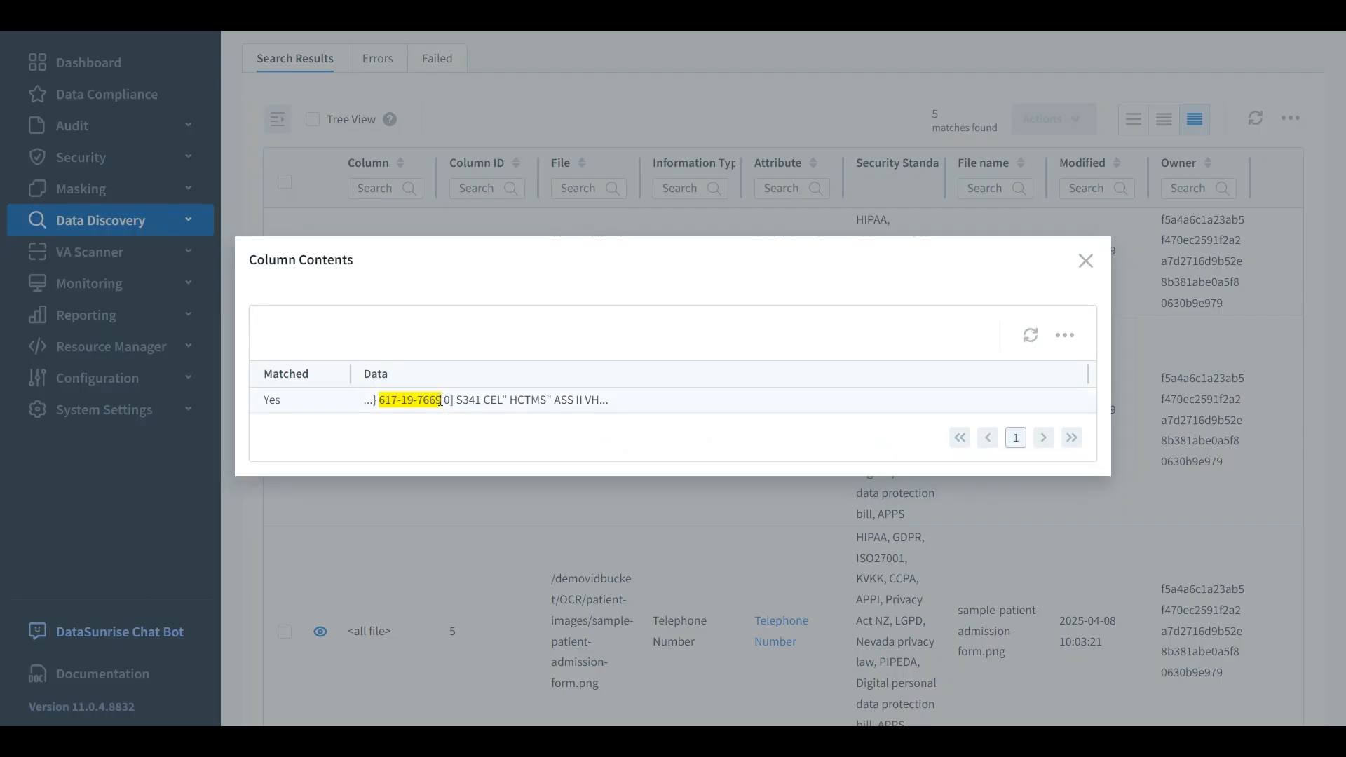
pyautogui.moveTo(442, 404); pyautogui.dragTo(384, 401)
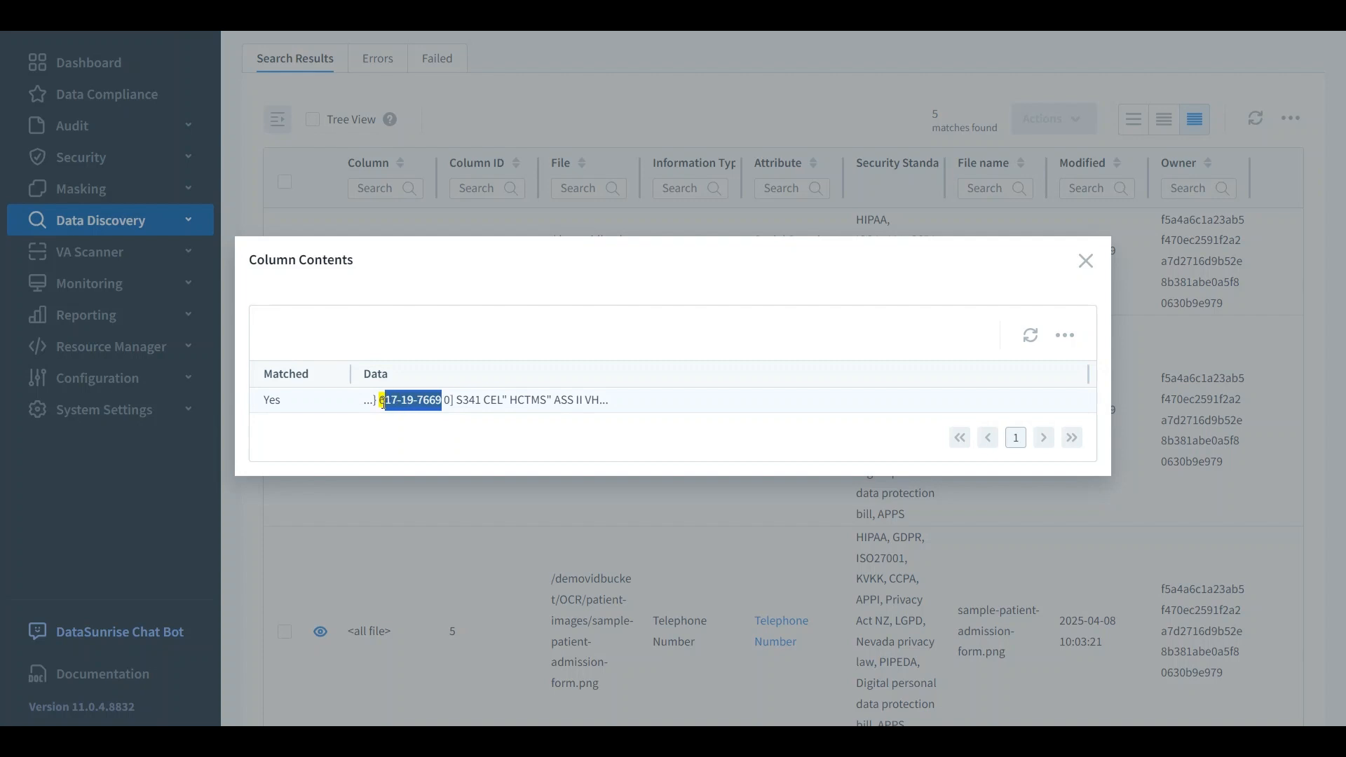
pyautogui.click(1085, 260)
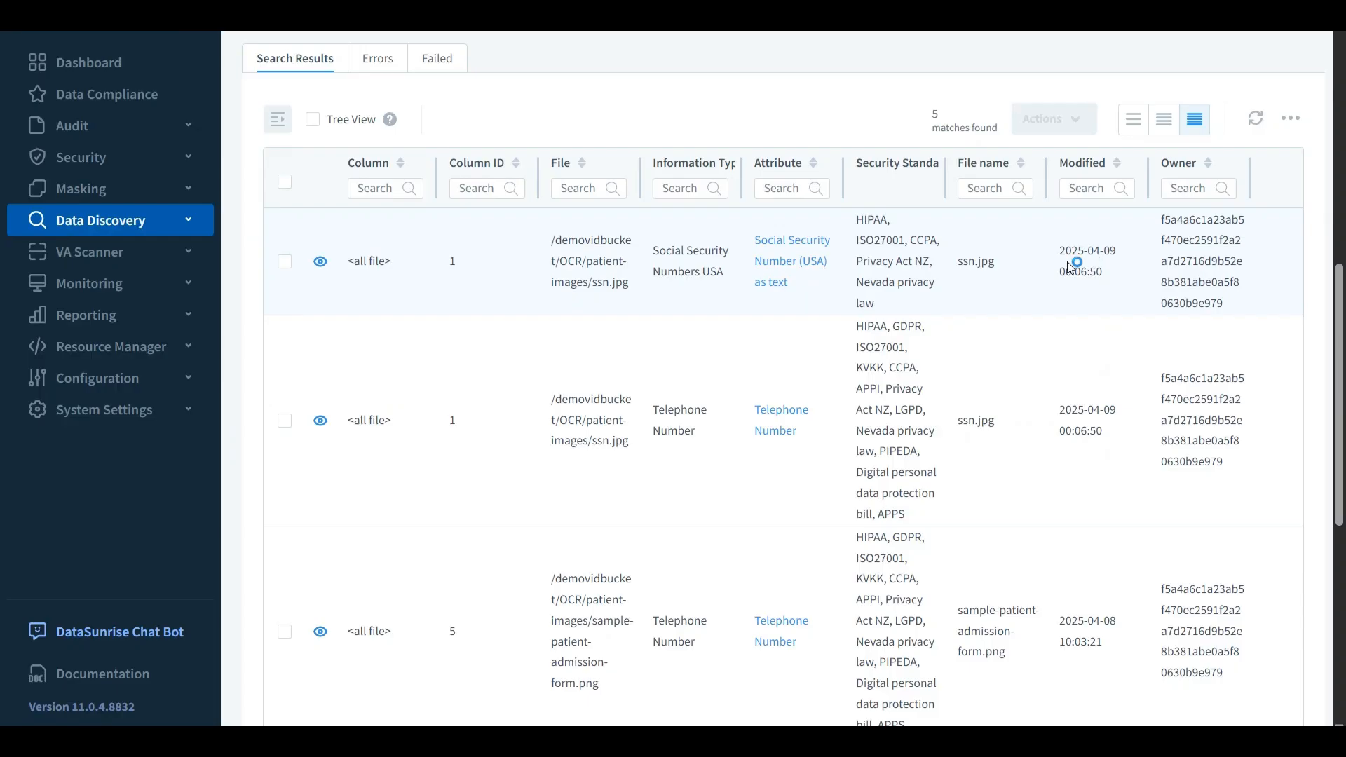
# Highlight the information type and the applicable security standards of the Social Security Number finding in ssn.jpg
pyautogui.moveTo(654, 252); pyautogui.dragTo(724, 274)
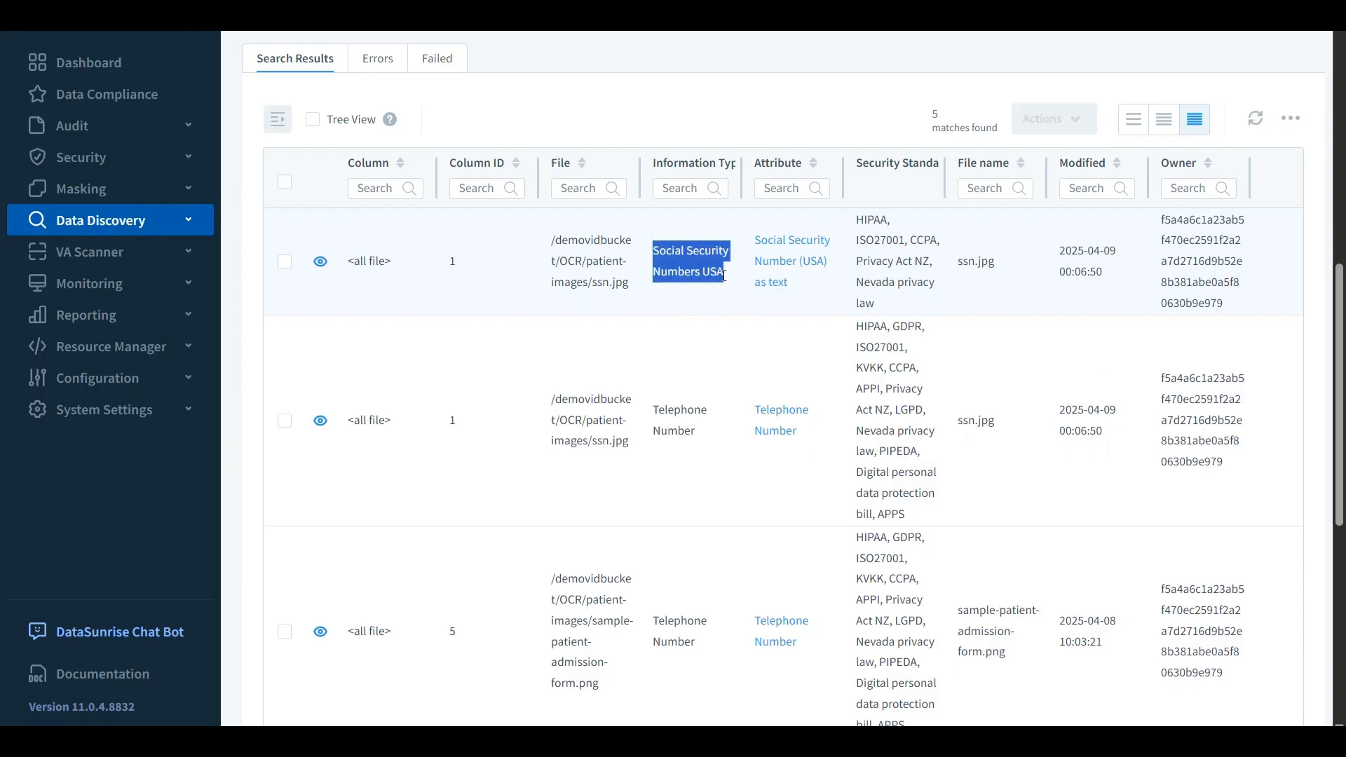
pyautogui.click(858, 223)
pyautogui.moveTo(858, 223); pyautogui.dragTo(881, 306)
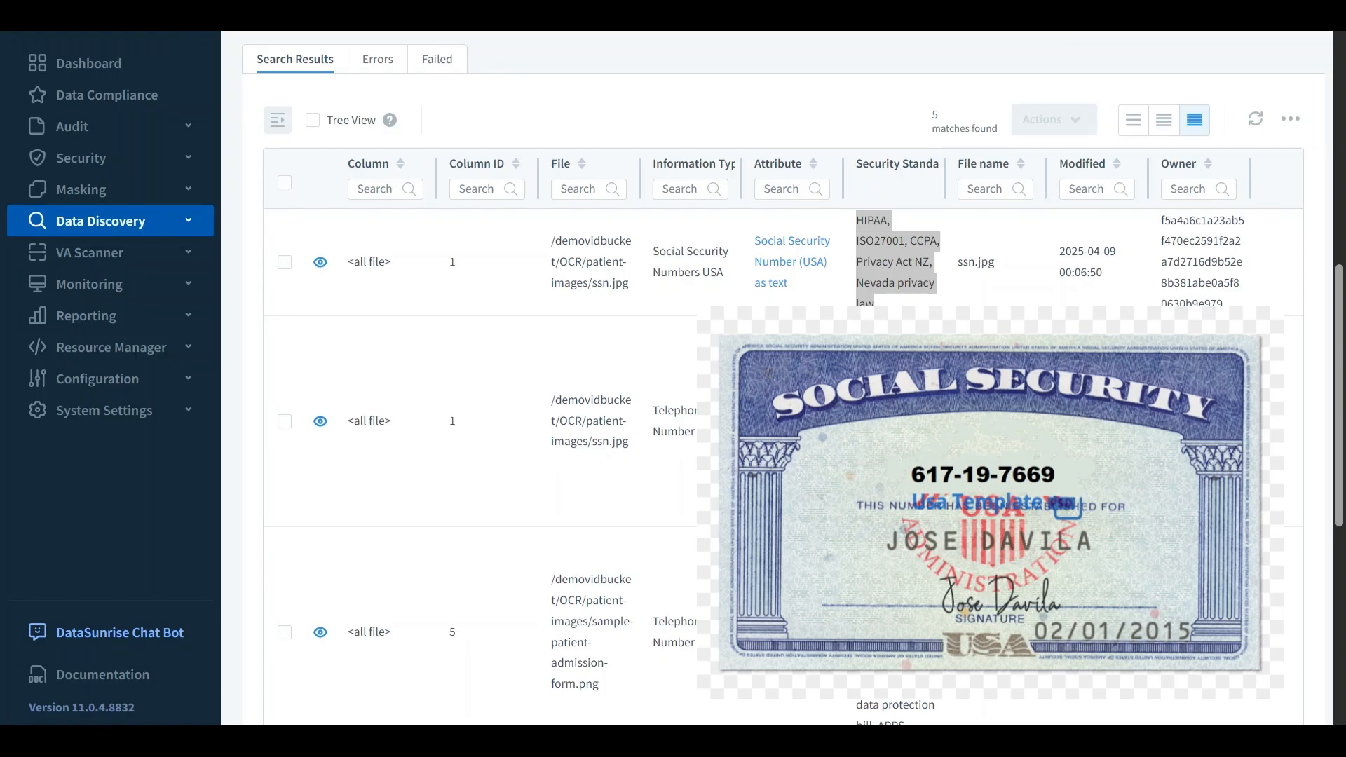
# View the column contents of the Credit Card finding in deserve-credit-card-horizontal-v2.png and highlight the matched card number
pyautogui.scroll(-6, 463, 438)
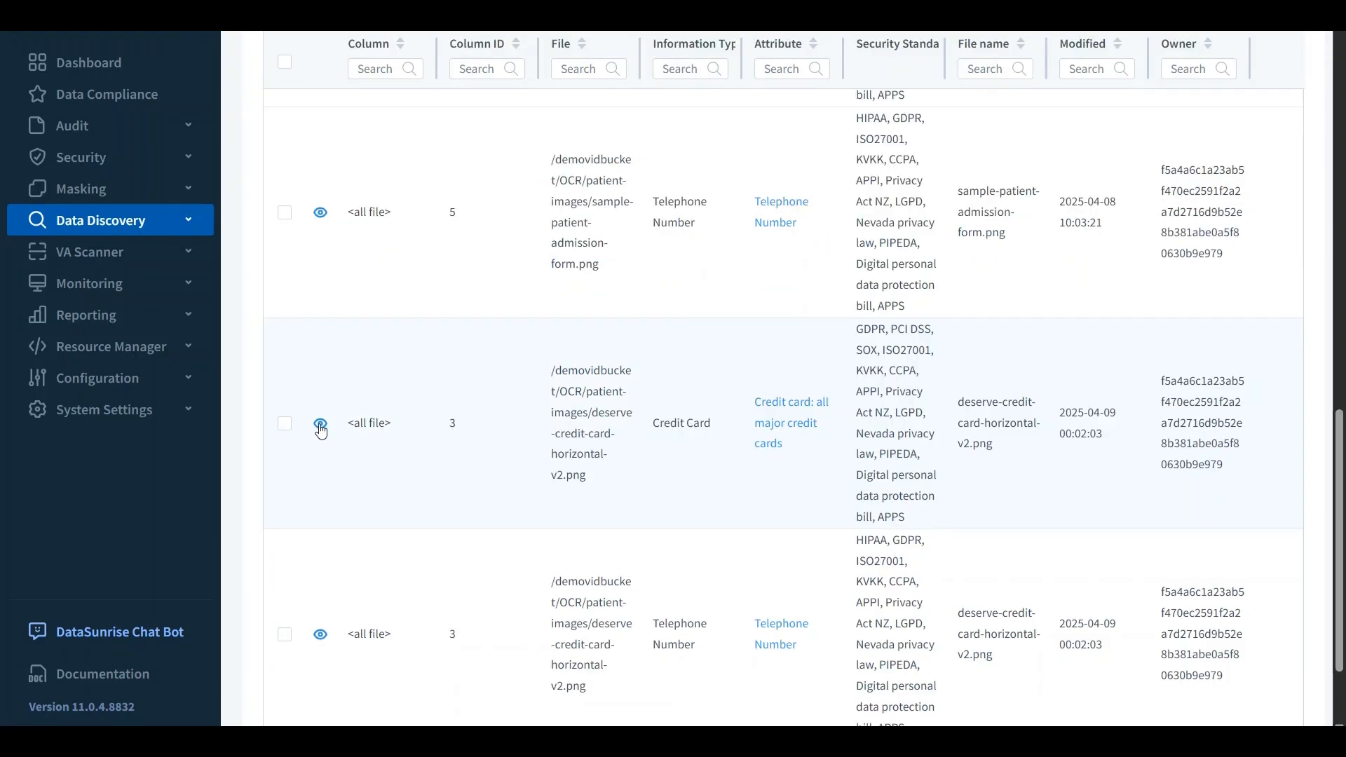
pyautogui.click(321, 424)
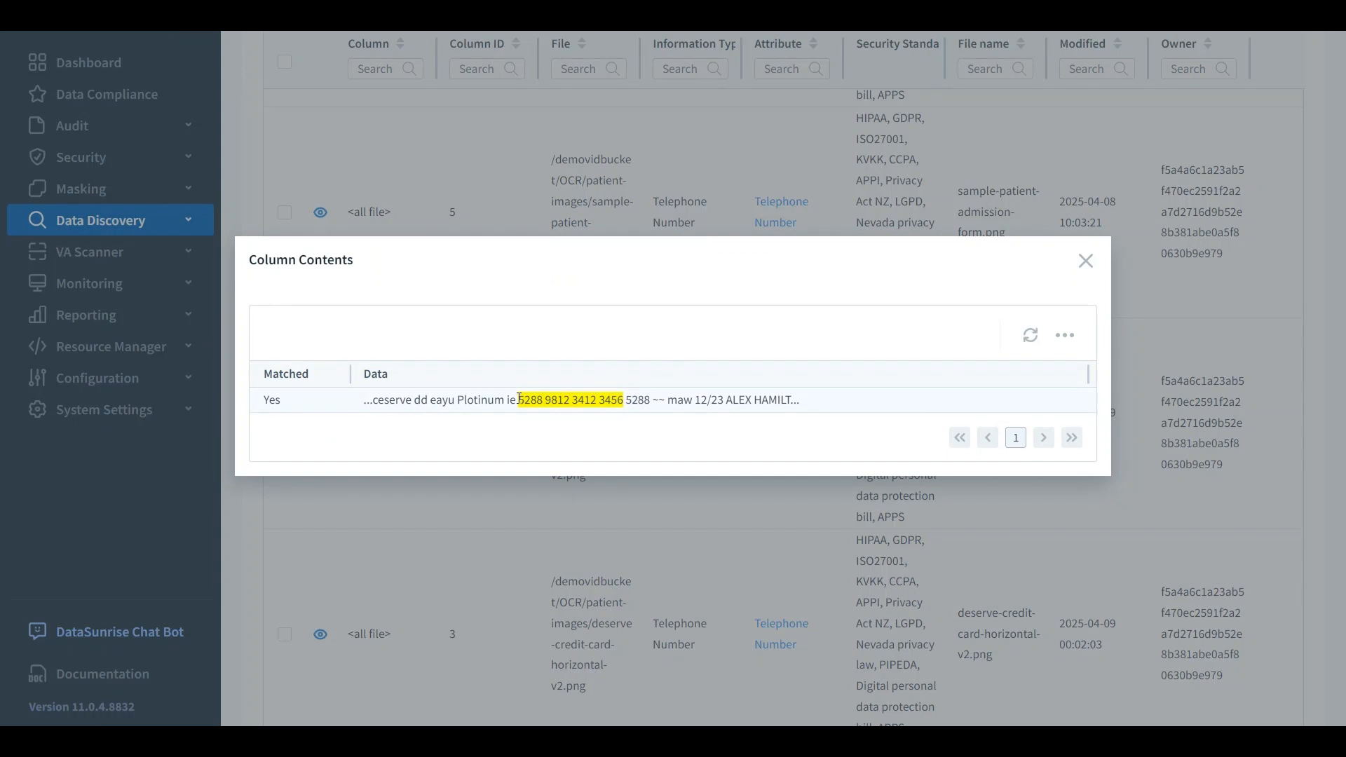
pyautogui.moveTo(519, 399); pyautogui.dragTo(623, 392)
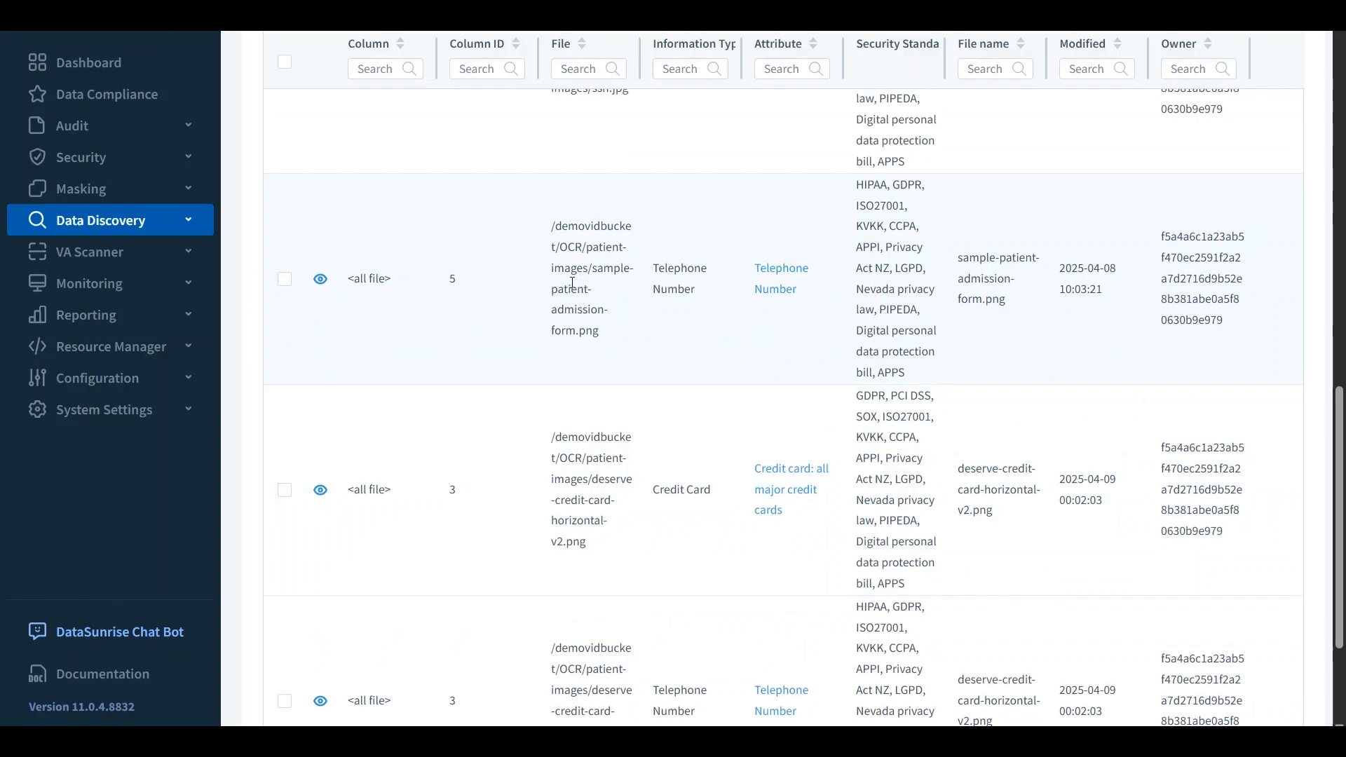
# Check the column contents of the Telephone Number finding in sample-patient-admission-form.png and go back through the search results
pyautogui.click(321, 280)
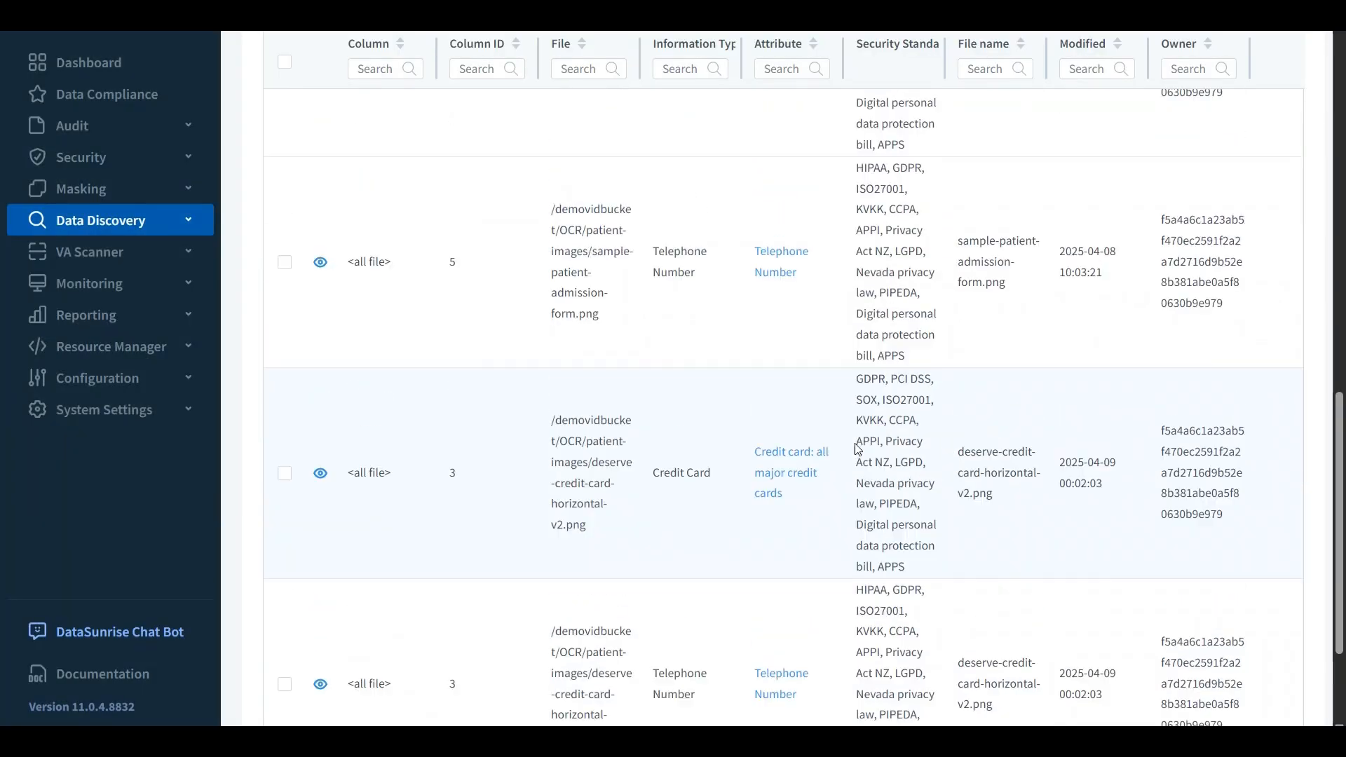
pyautogui.scroll(1, 857, 449)
pyautogui.scroll(2, 857, 450)
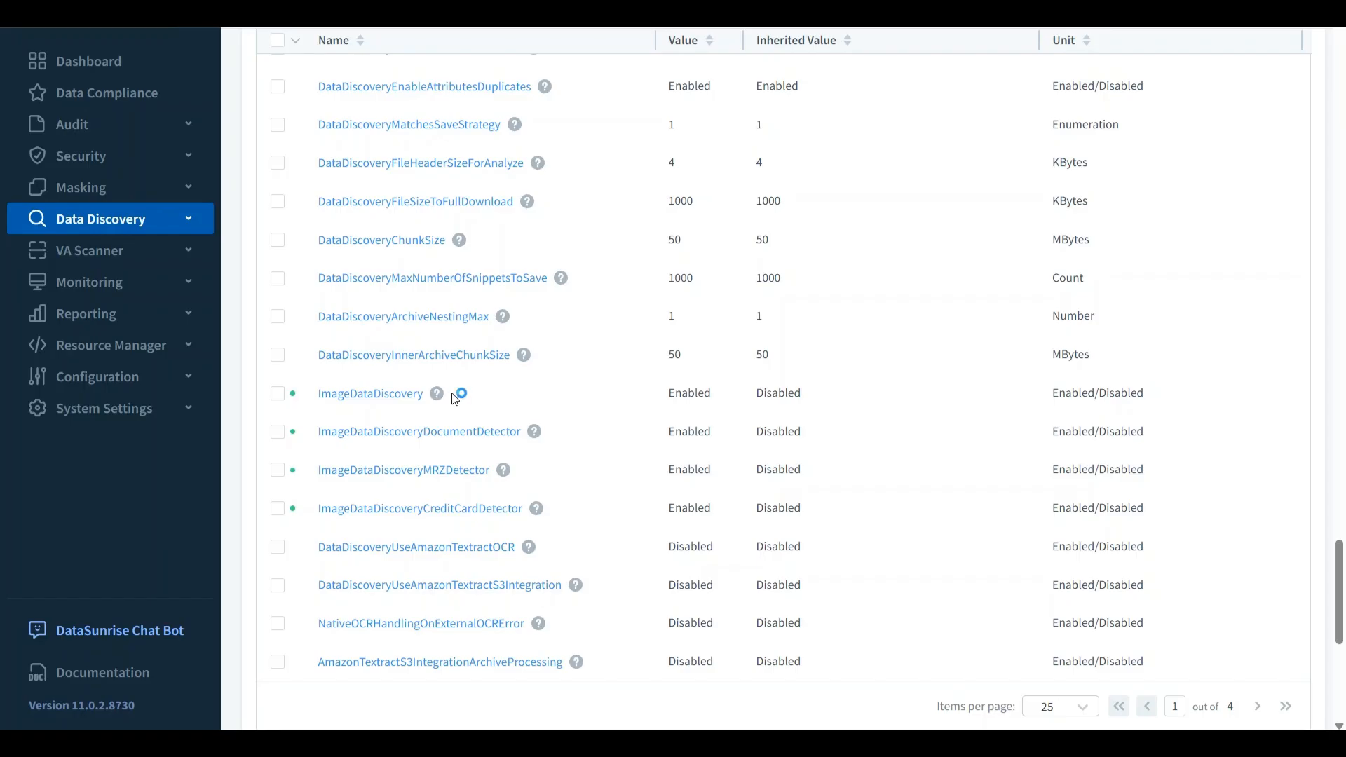
# Select the DataDiscoveryUseAmazonTextractOCR and NativeOCRHandlingOnExternalOCRError settings in the task's additional settings list
pyautogui.scroll(-2, 595, 565)
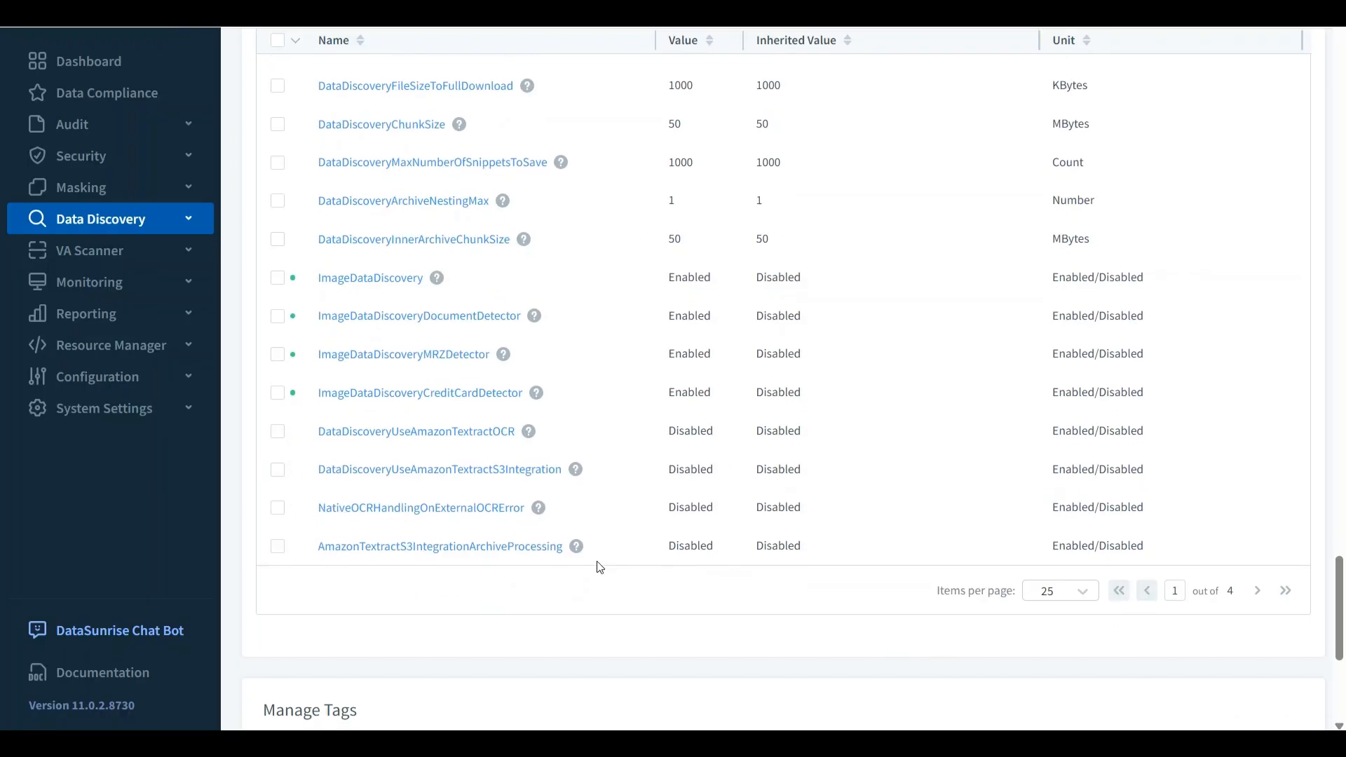
pyautogui.moveTo(574, 545)
pyautogui.moveTo(516, 432); pyautogui.dragTo(320, 435)
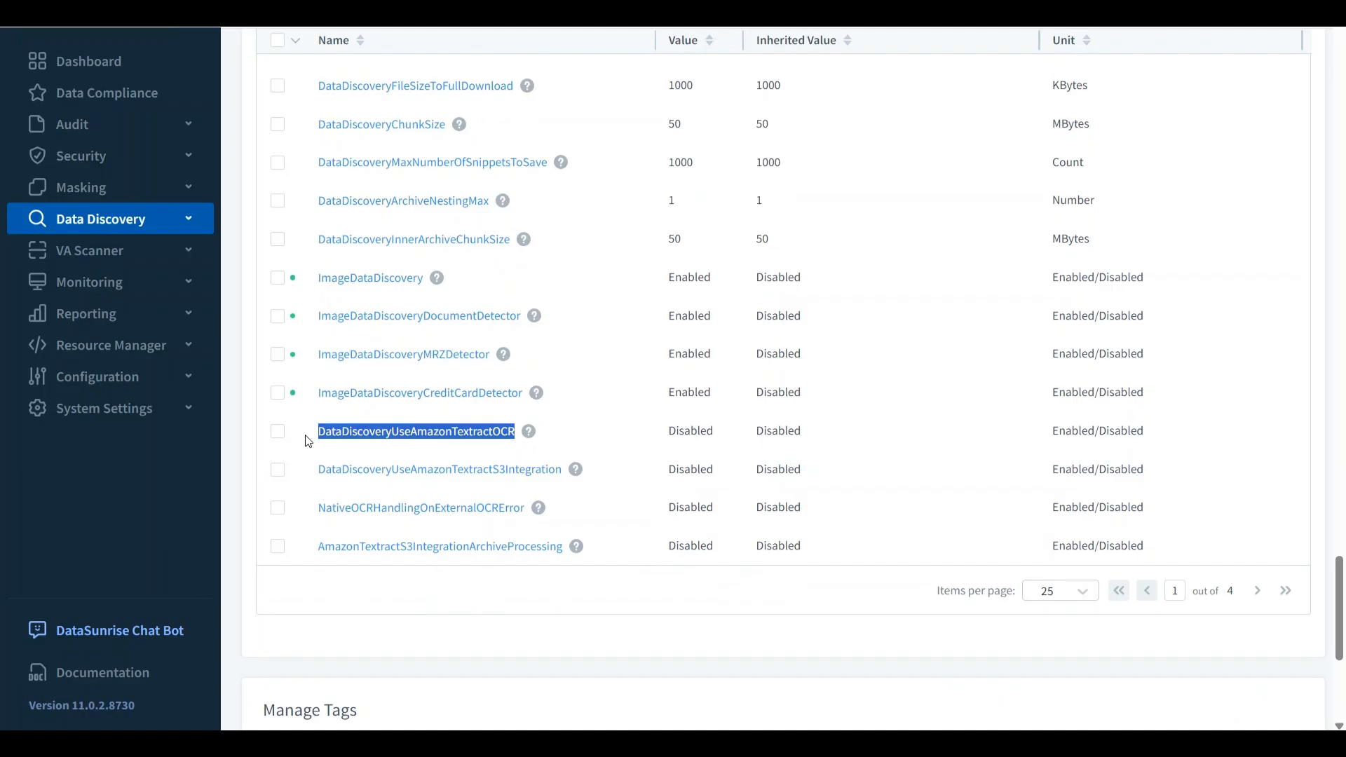
pyautogui.click(278, 436)
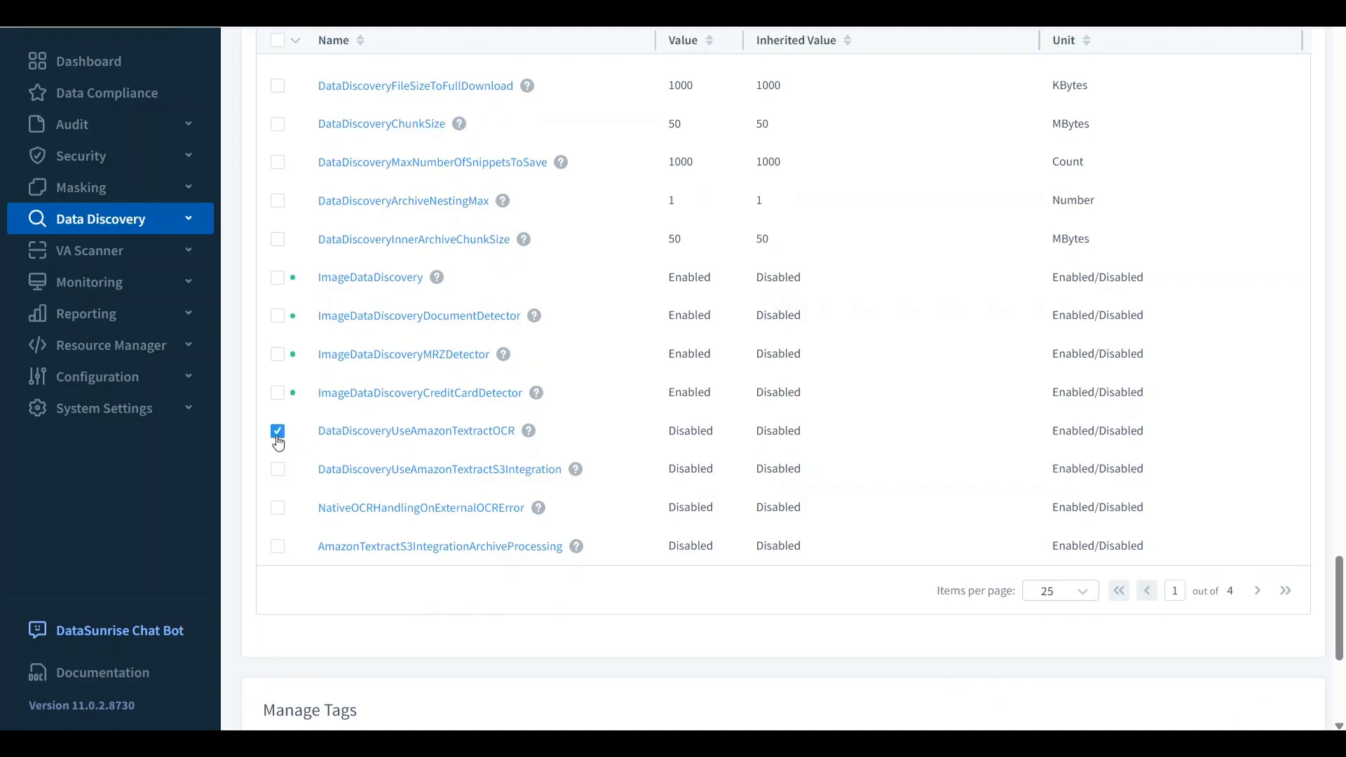
pyautogui.scroll(-2, 278, 443)
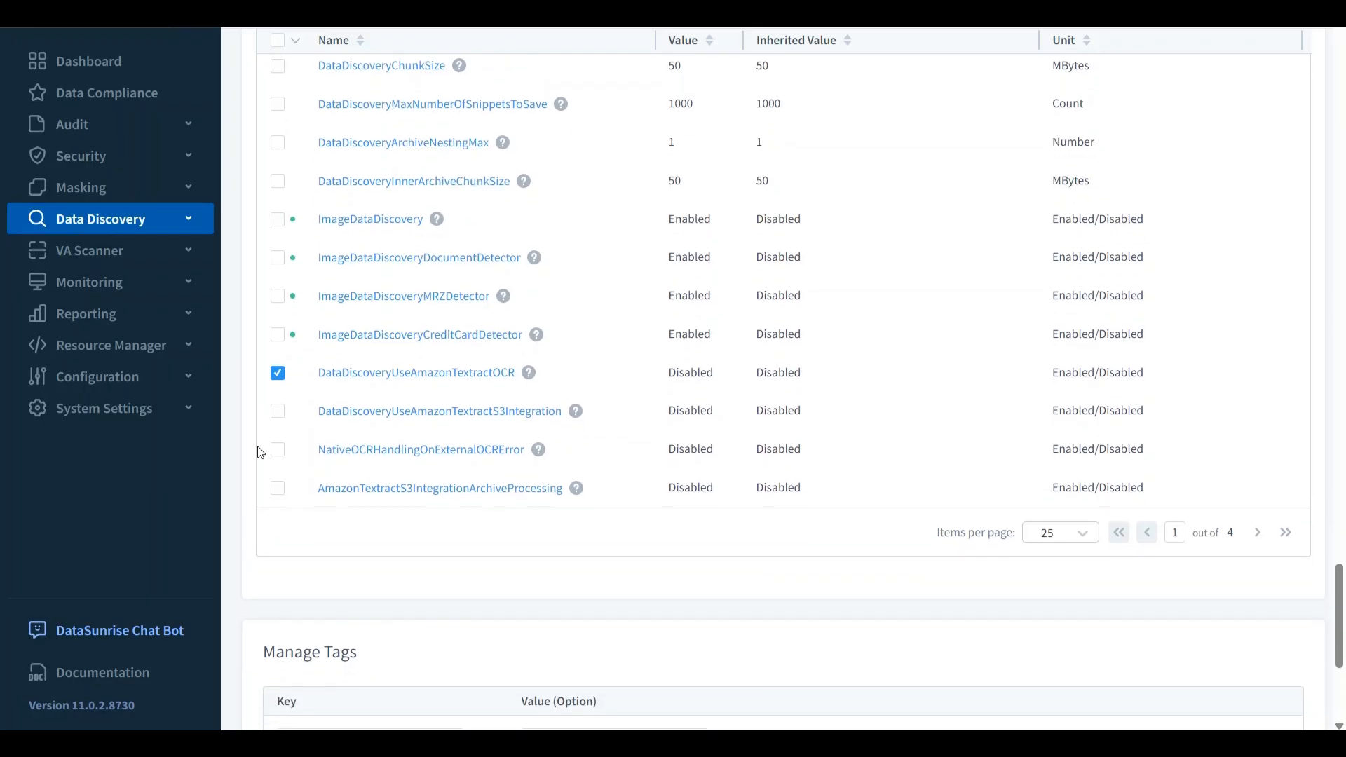
pyautogui.click(279, 451)
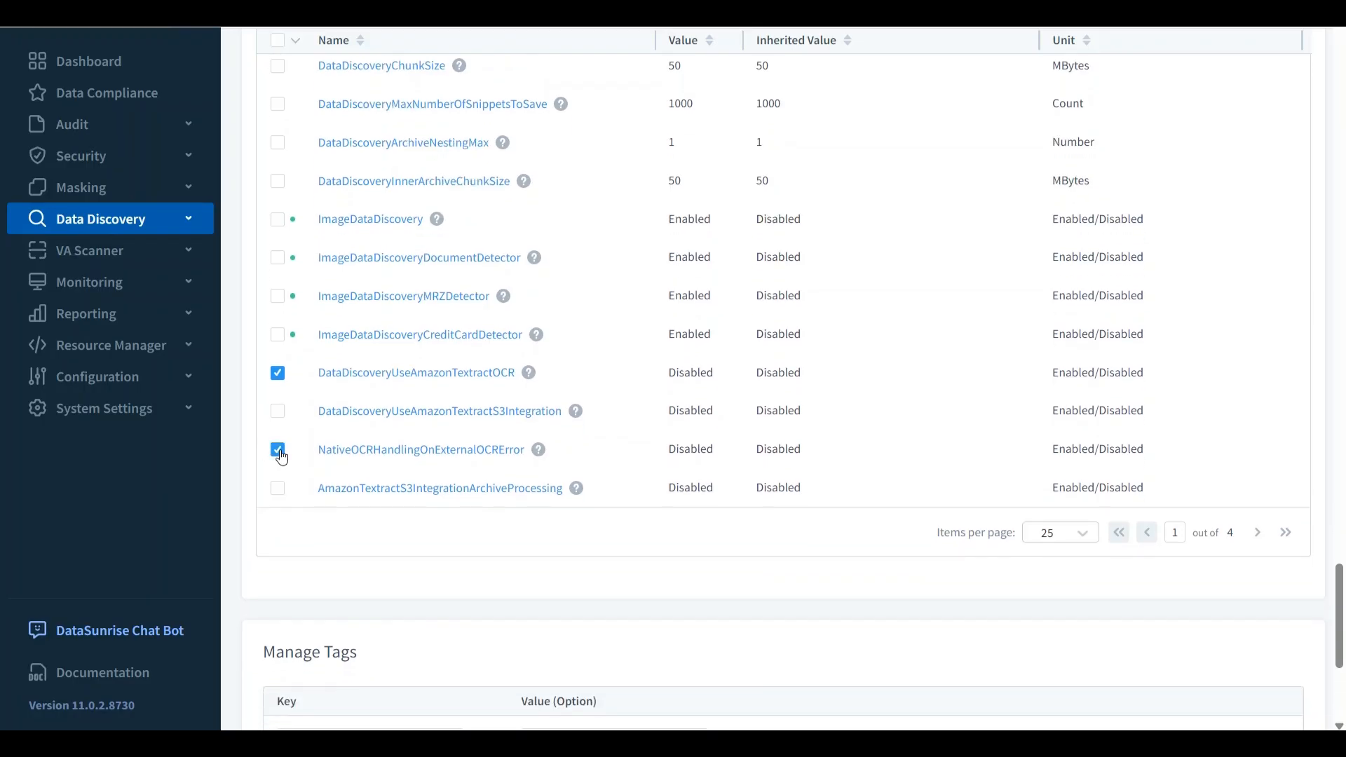